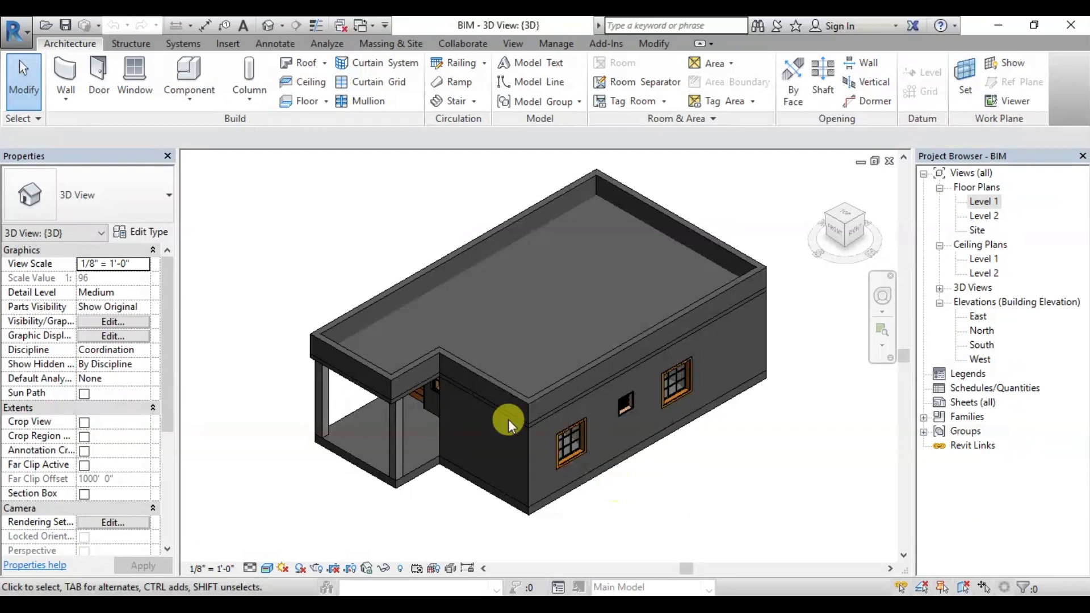
Step: Open the Level 1 plan and start an 18-riser Assembled Stair from Level 1 to Level 2
shift+middle_drag(348, 417, 600, 433)
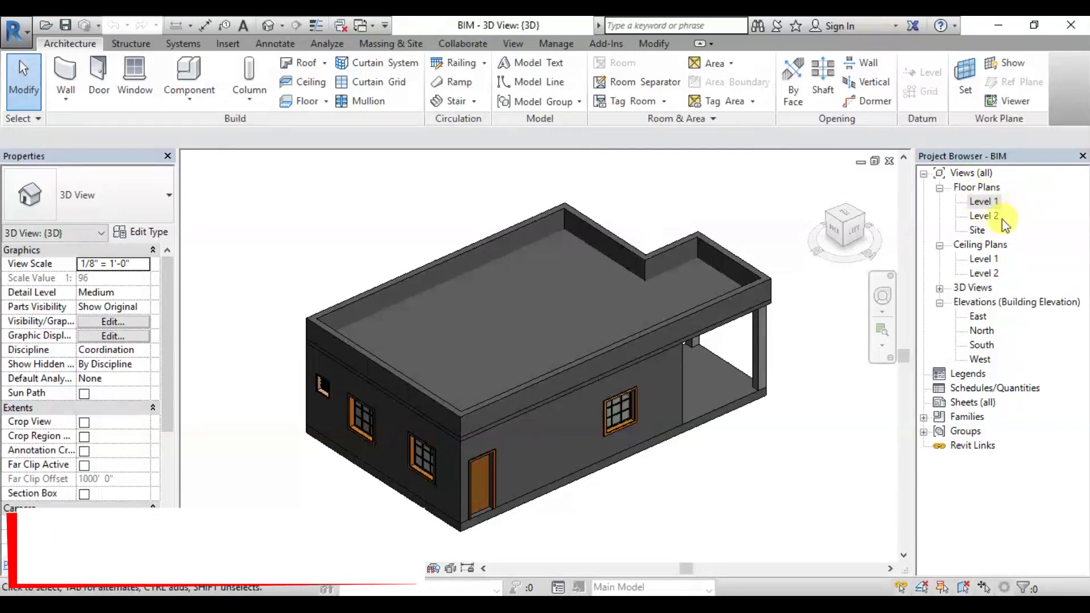
double_click(986, 202)
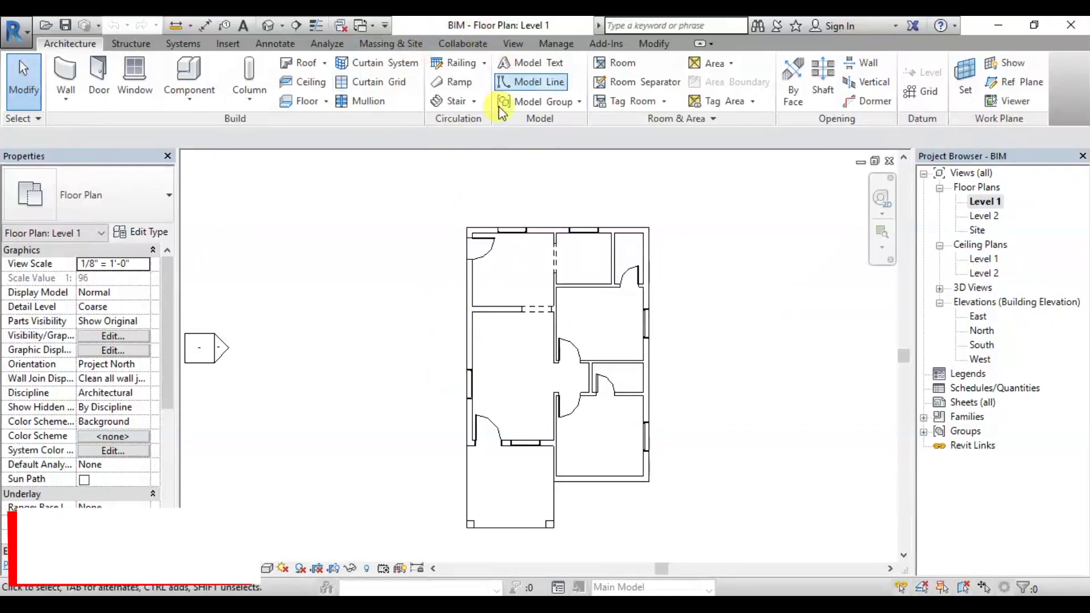
click(445, 103)
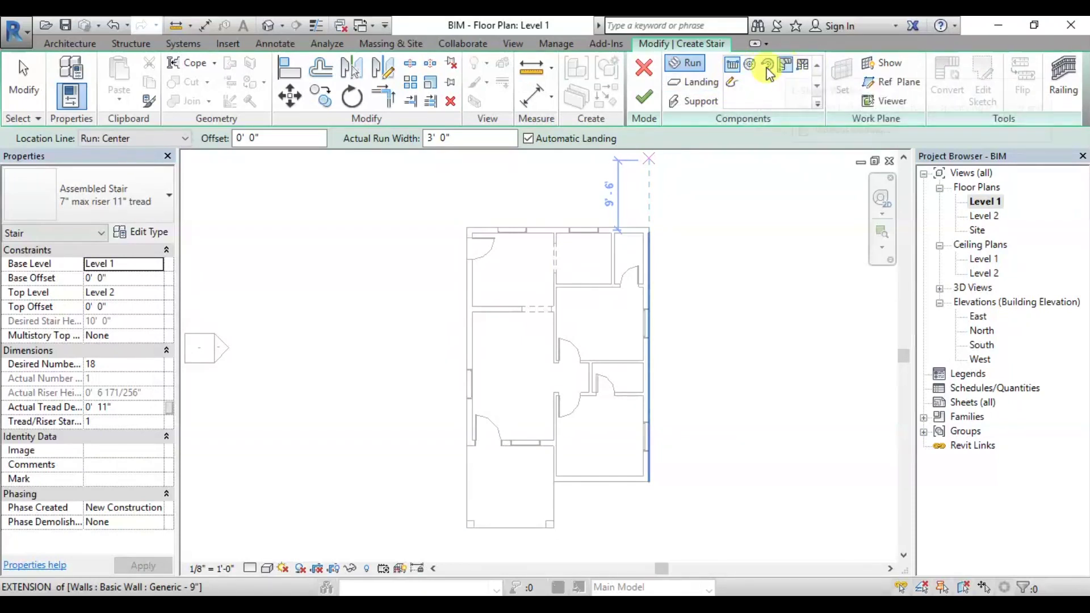
Step: Start a straight 3' 0"-wide stair run at the west wall's outer upper corner
click(693, 82)
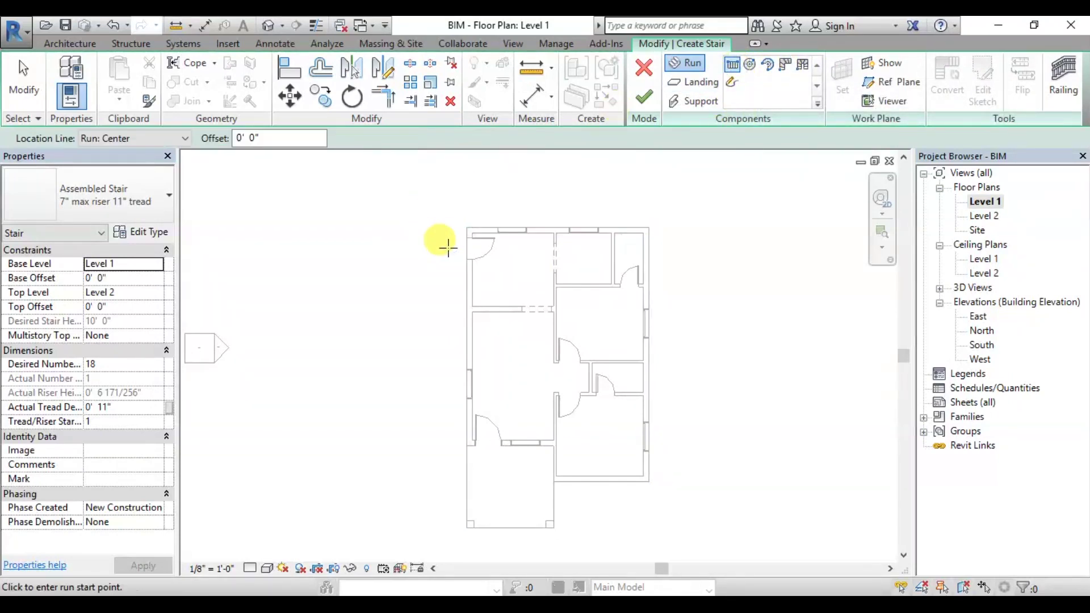
scroll(454, 284, up, 2)
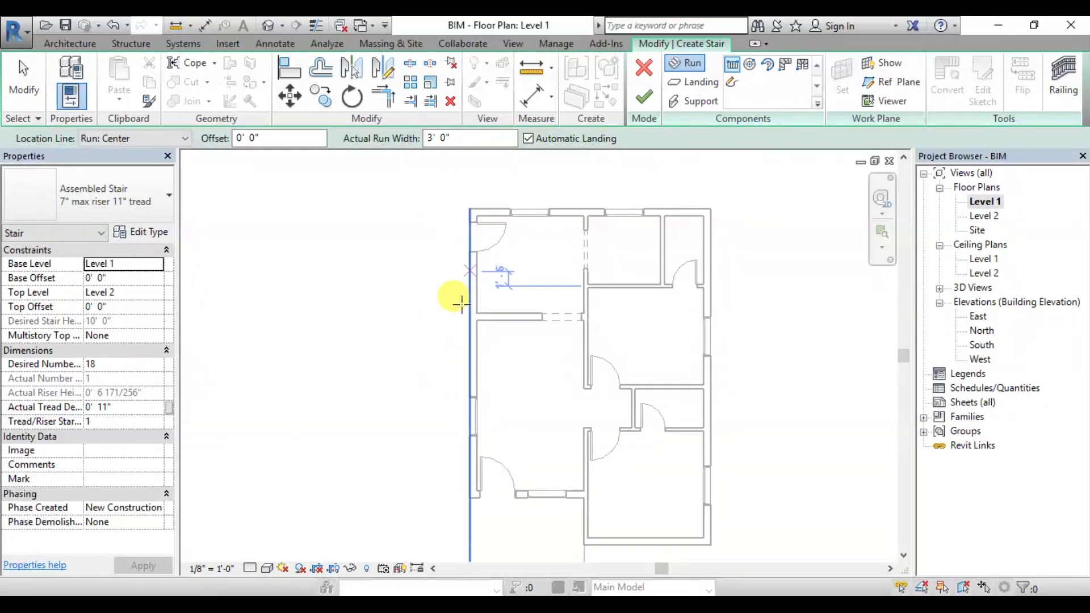
click(467, 251)
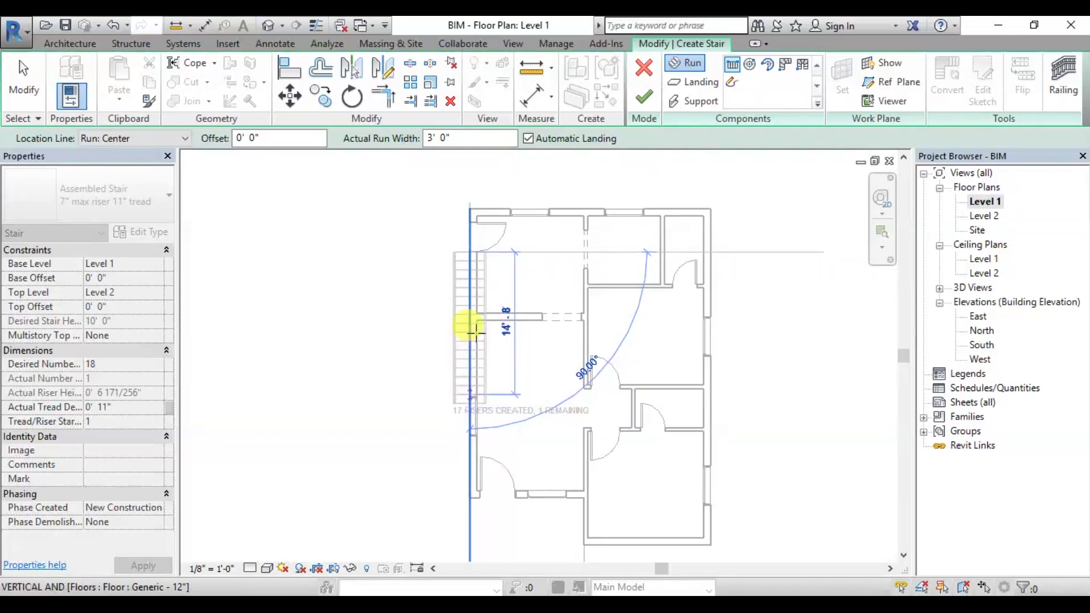
scroll(469, 265, up, 2)
scroll(470, 266, up, 3)
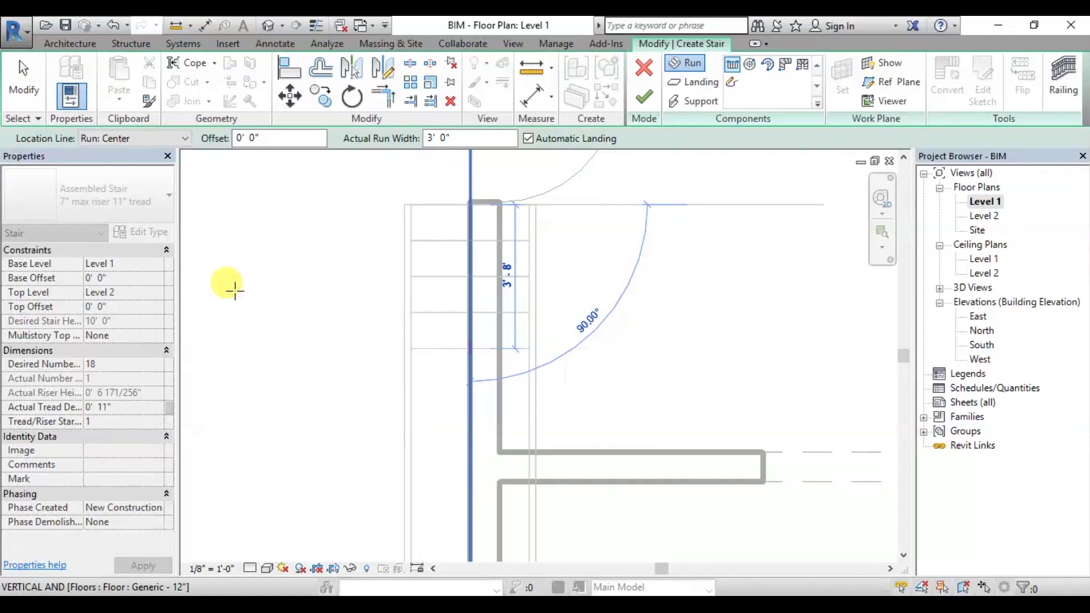
Step: Set the stair run's location line to Run: Left
click(134, 142)
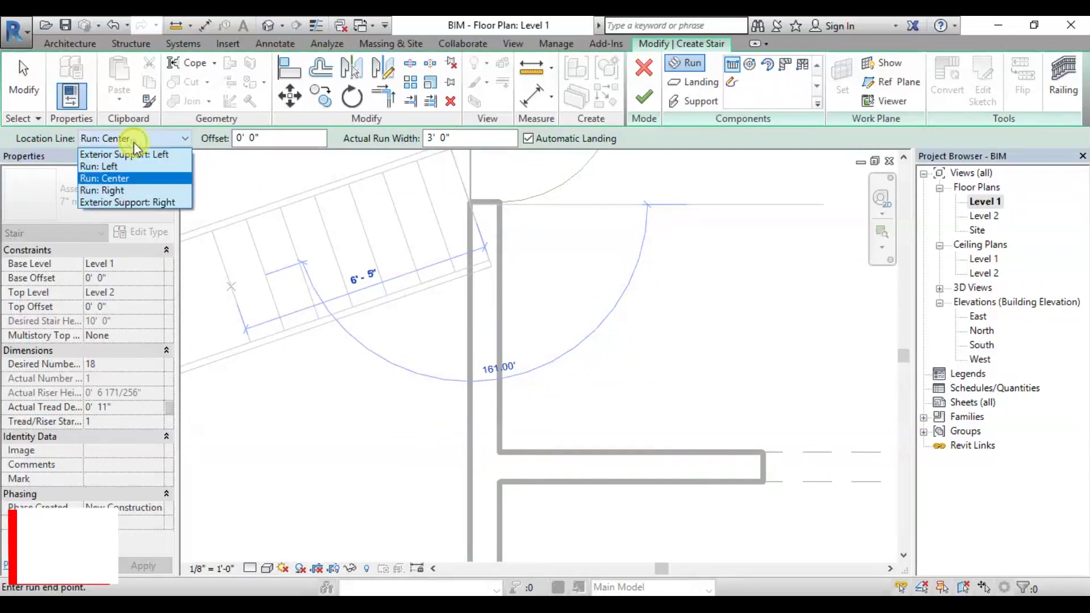
click(113, 168)
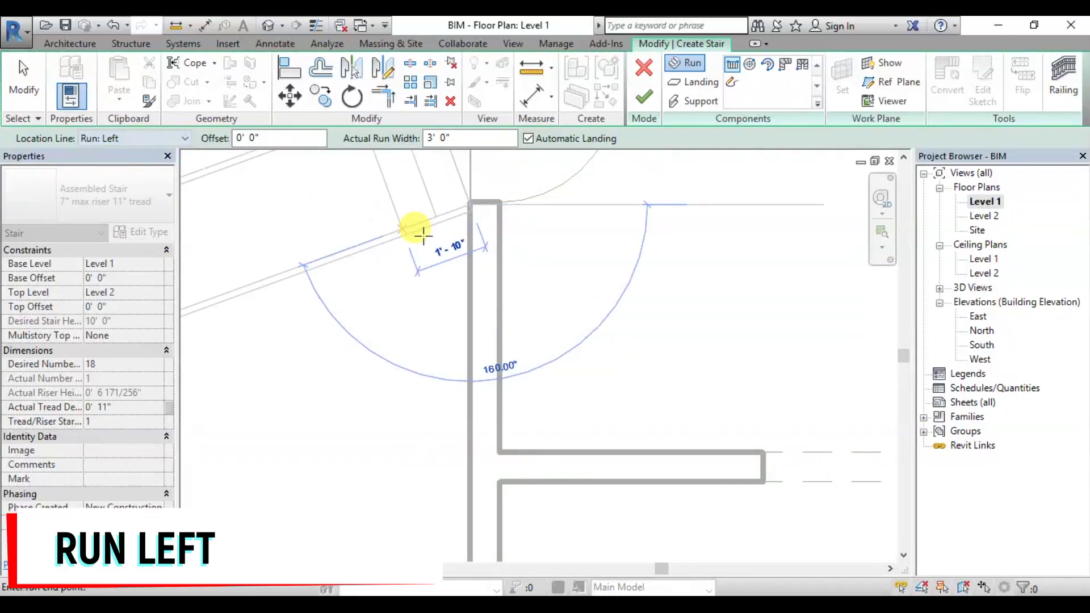
scroll(449, 306, down, 2)
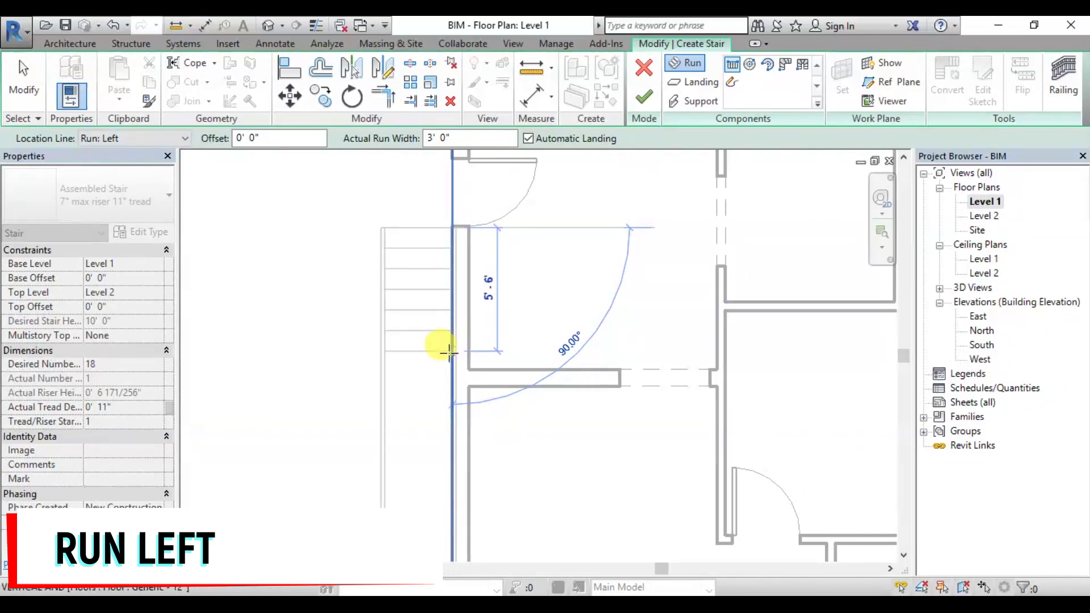
scroll(446, 363, down, 2)
scroll(449, 405, up, 4)
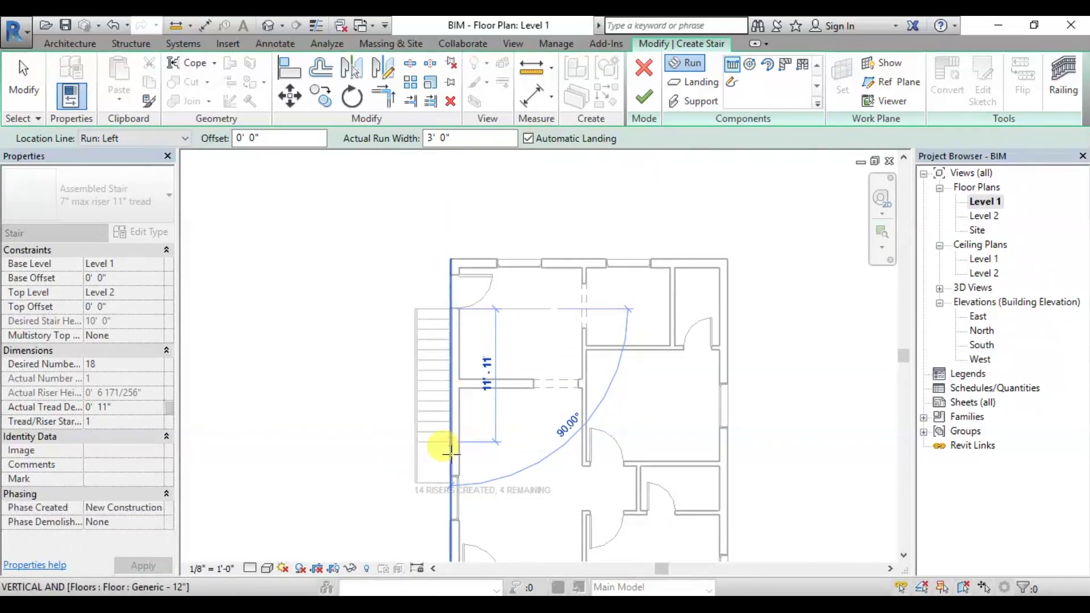
scroll(448, 463, down, 3)
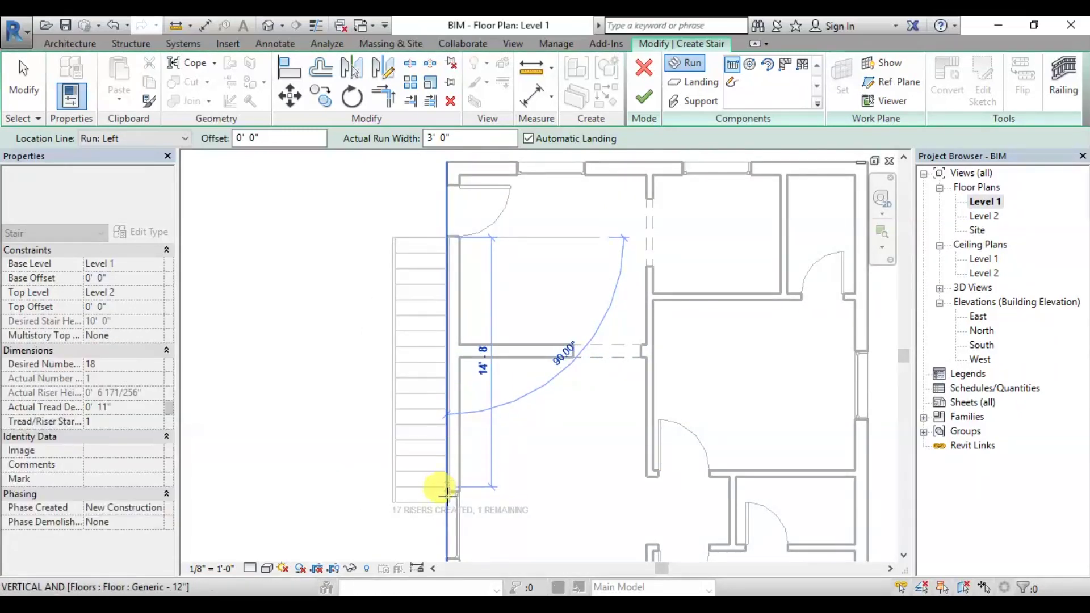
Step: Extend the run about 15' 7" down the west wall to place all 18 risers
scroll(434, 505, down, 2)
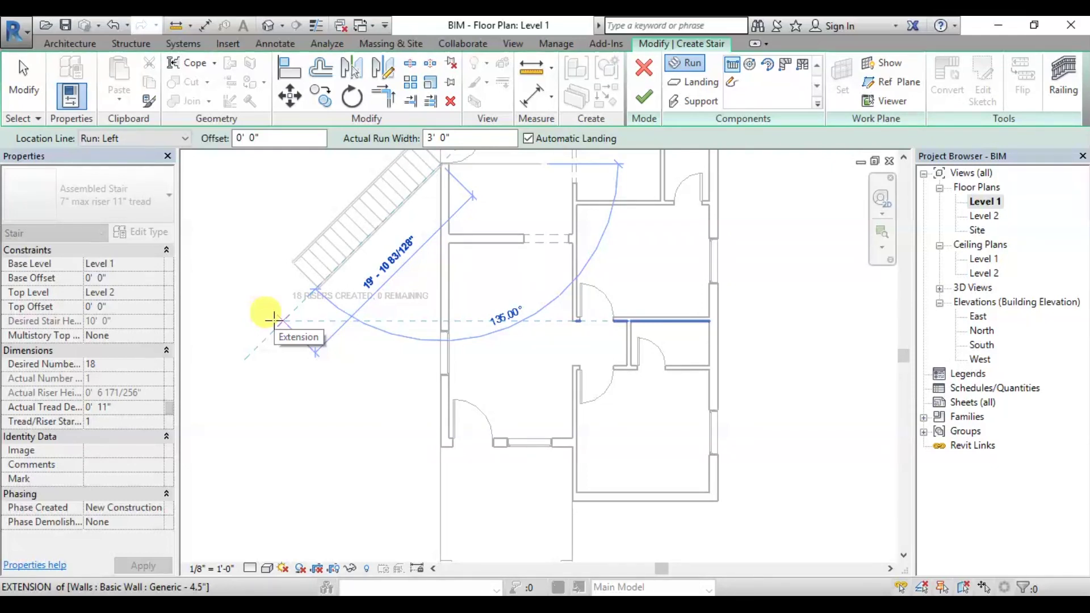
scroll(426, 312, up, 3)
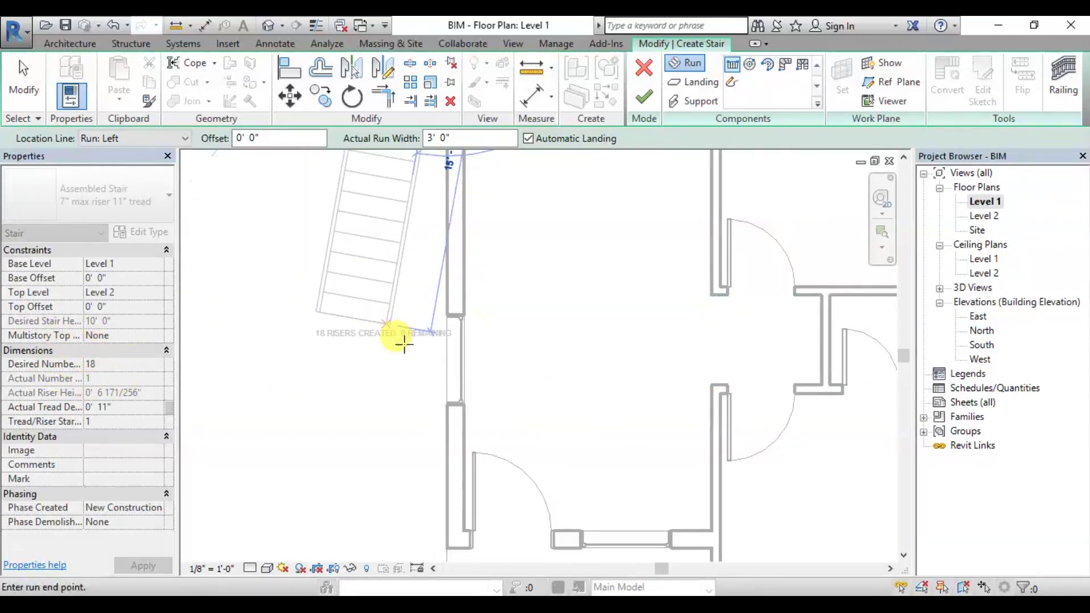
scroll(449, 348, down, 2)
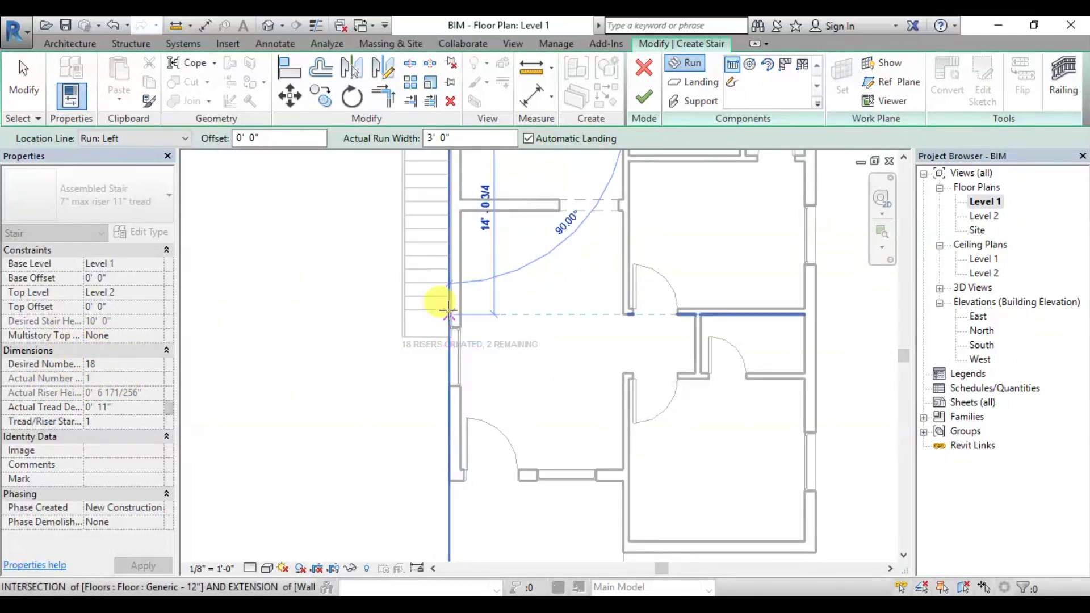
scroll(452, 238, up, 2)
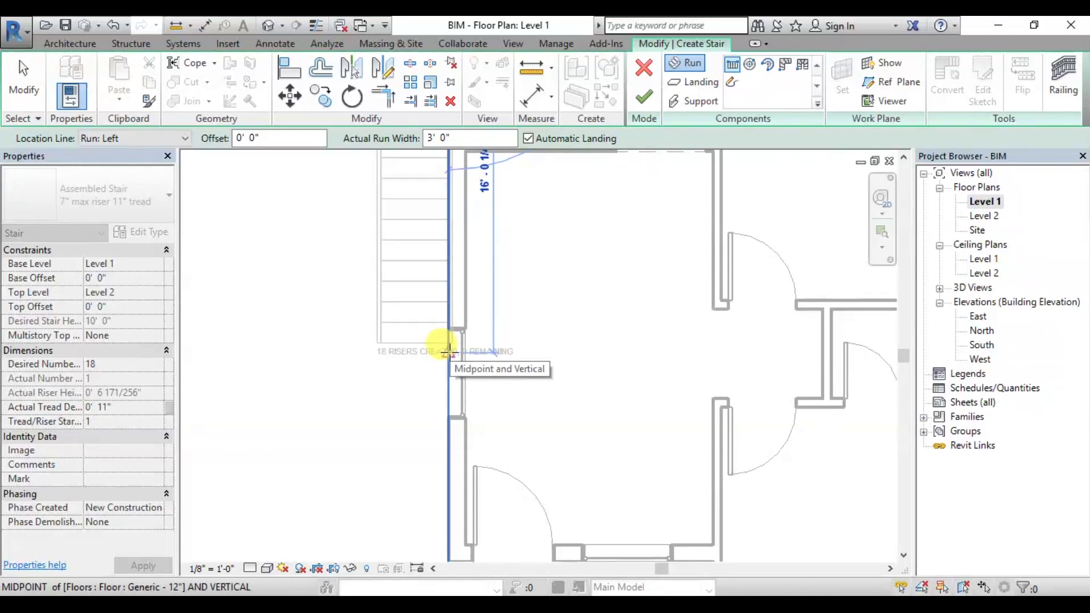
scroll(448, 352, up, 2)
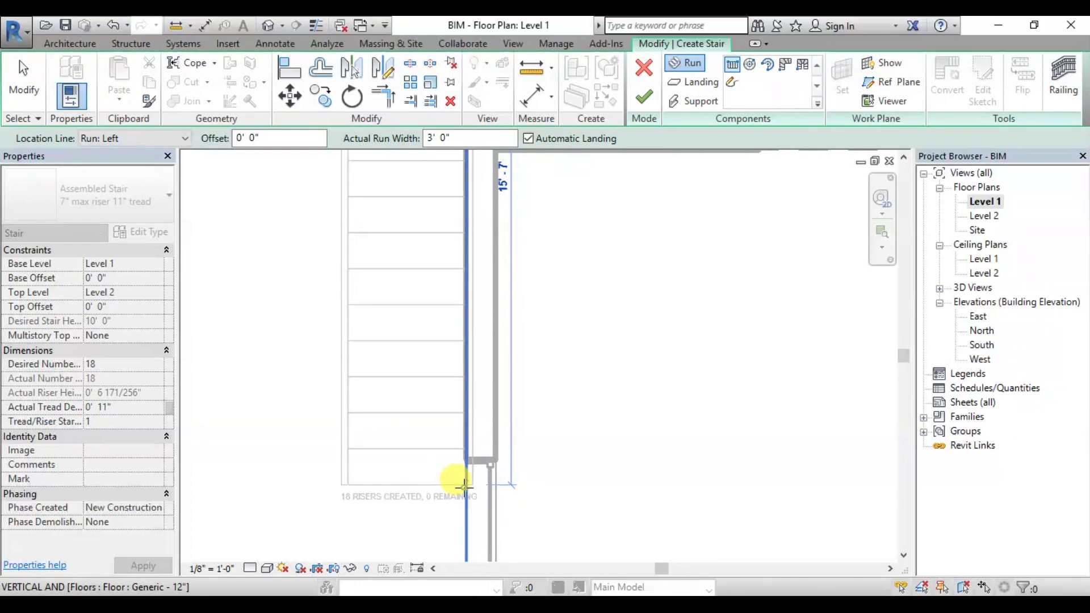
click(463, 485)
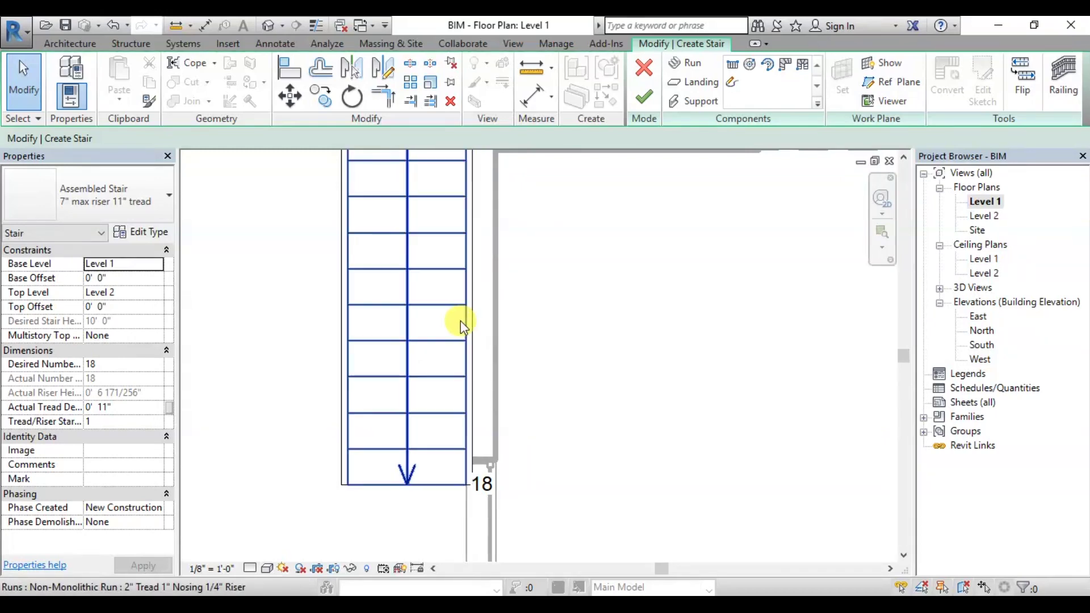
Step: Nudge the 18-riser run left, away from the west wall, and finish the stair
scroll(462, 326, down, 2)
click(435, 308)
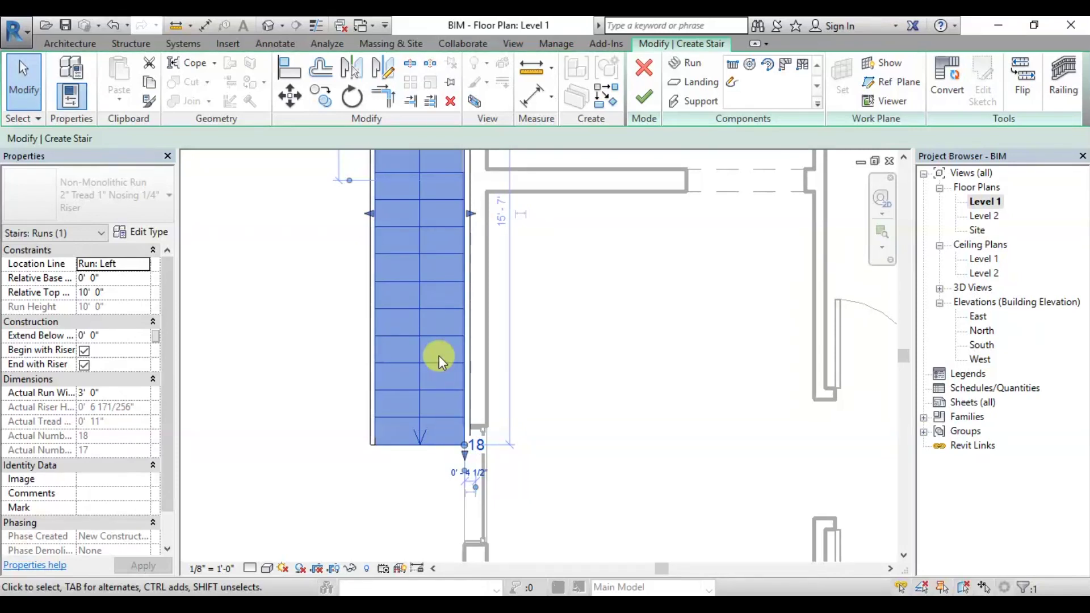
key(Left)
key(Left)
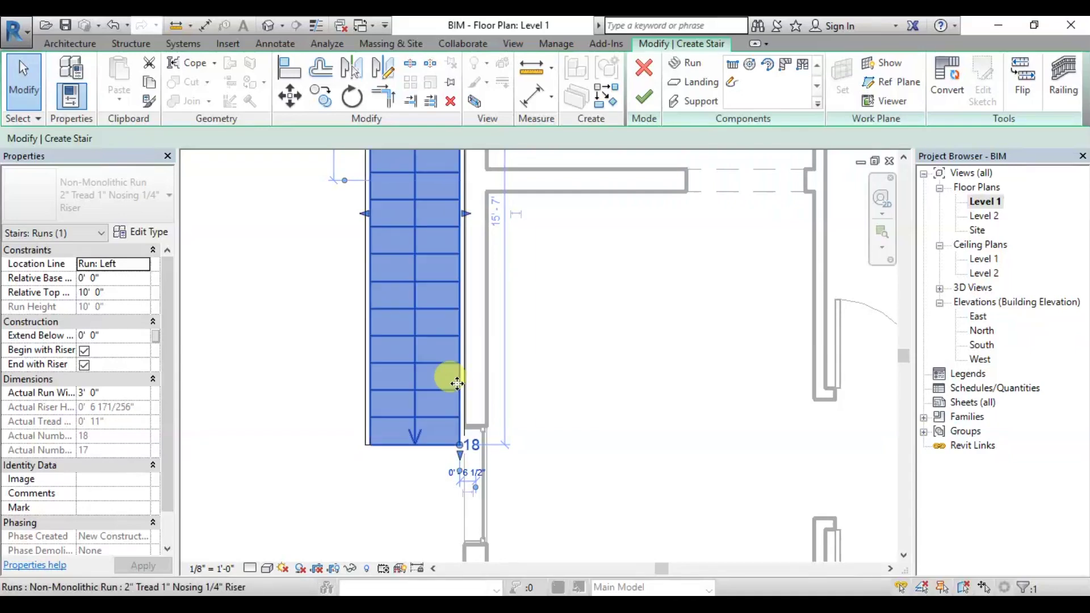
scroll(462, 378, up, 2)
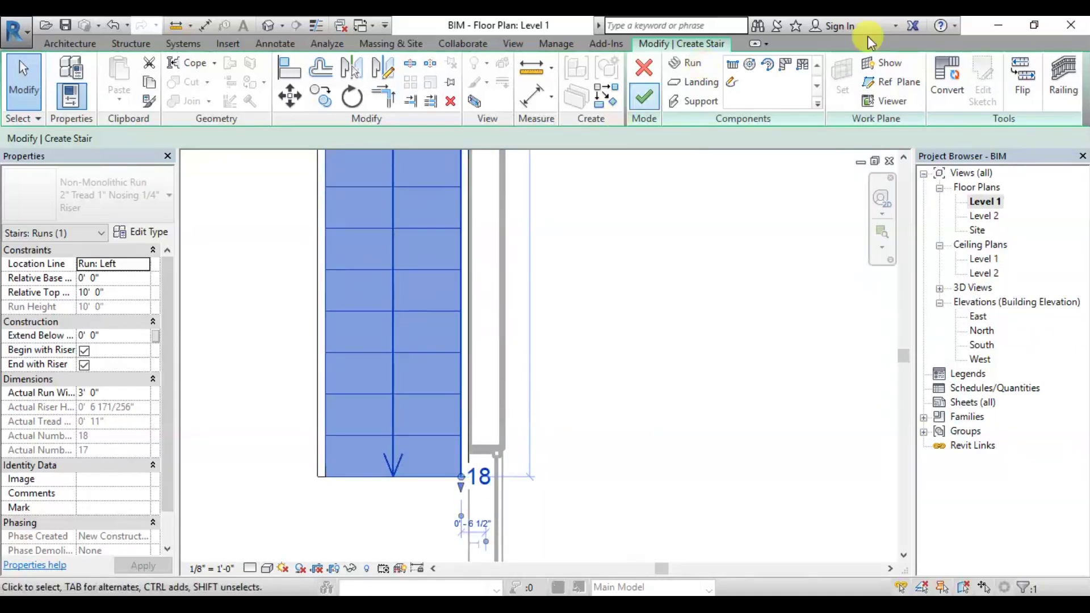
click(645, 98)
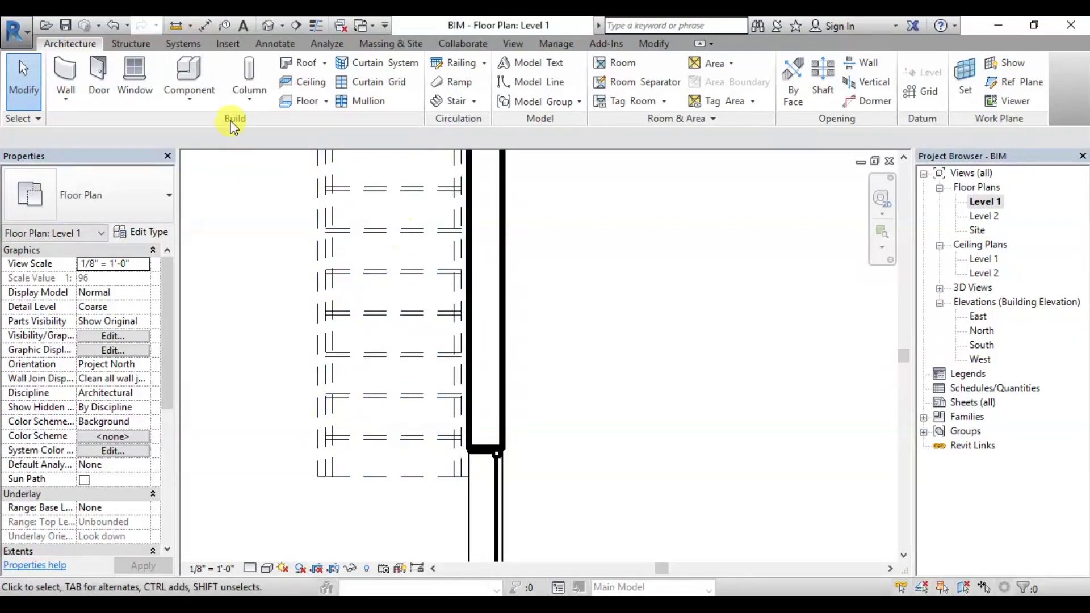
Step: Switch back to the default 3D view of the house
click(271, 26)
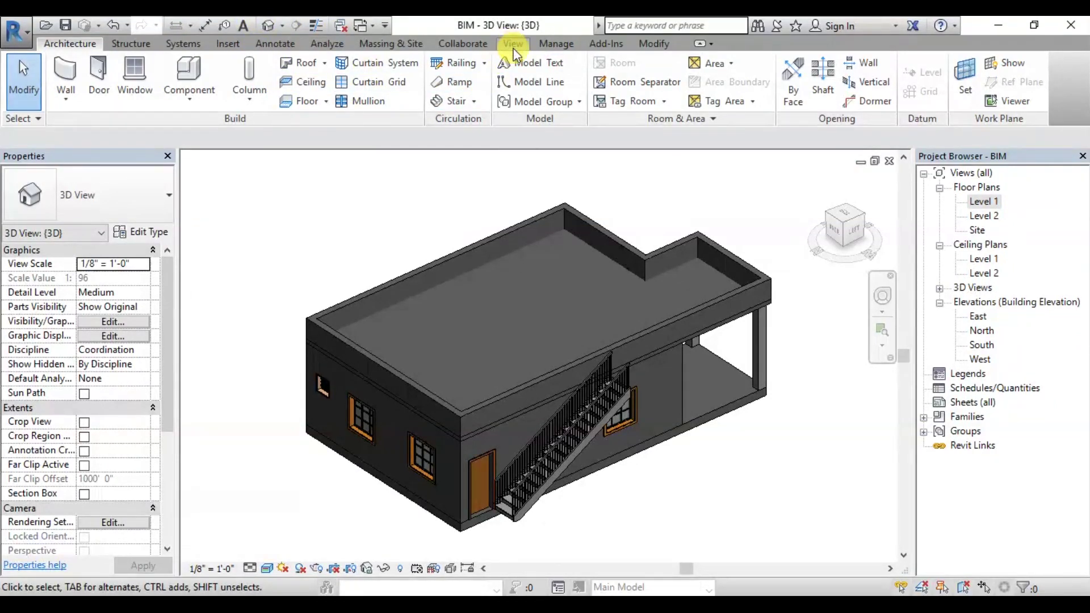
click(446, 82)
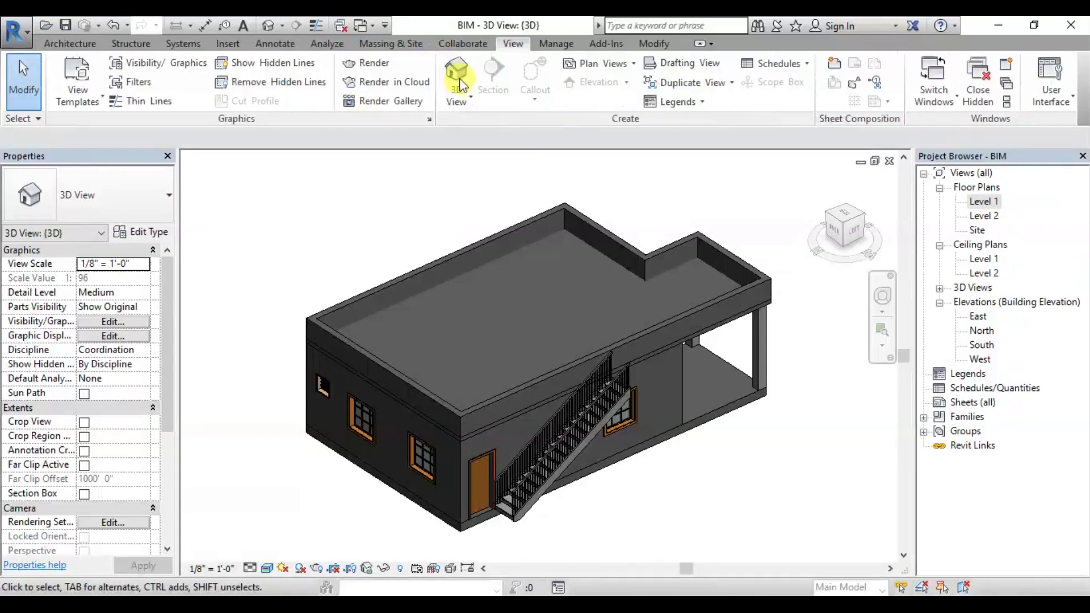
click(456, 71)
click(377, 232)
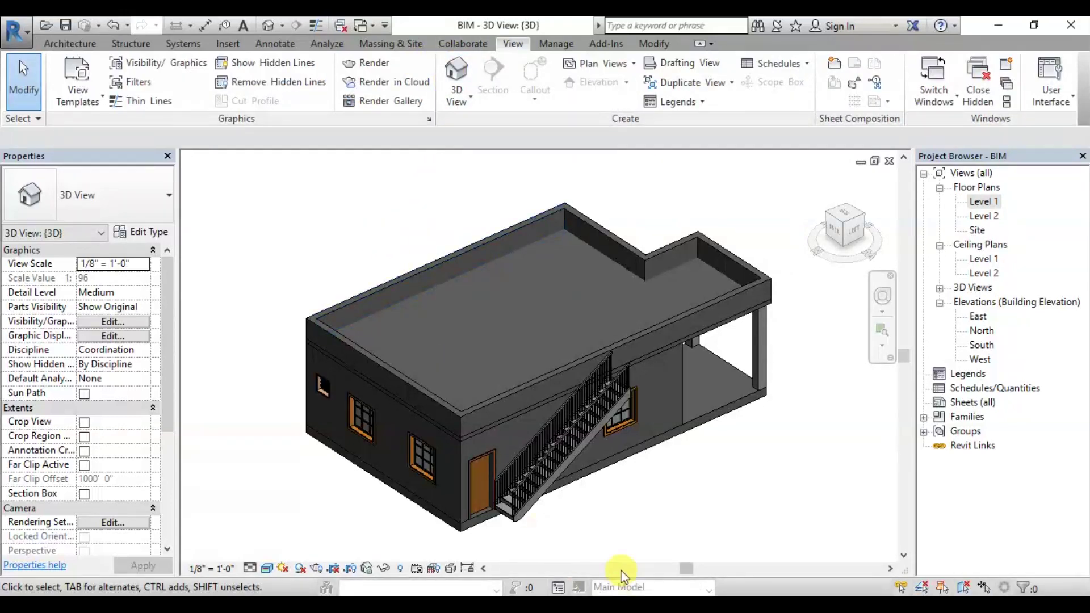
Step: Orbit and zoom in on the new stair, then clear the railing selection
shift+middle_drag(639, 479, 494, 450)
scroll(414, 443, up, 4)
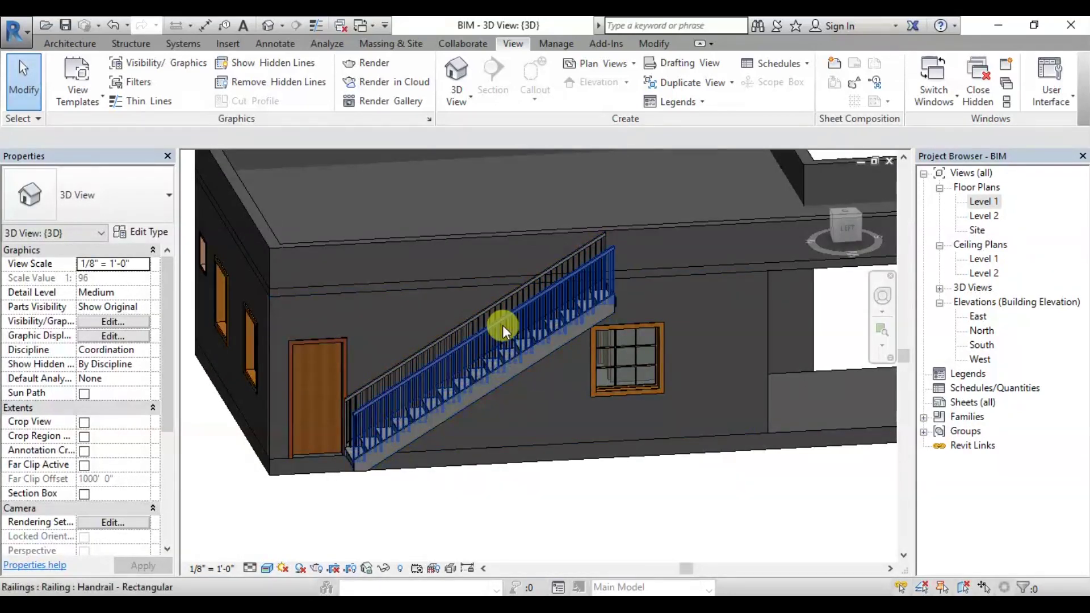
shift+middle_drag(447, 339, 546, 379)
scroll(516, 367, up, 5)
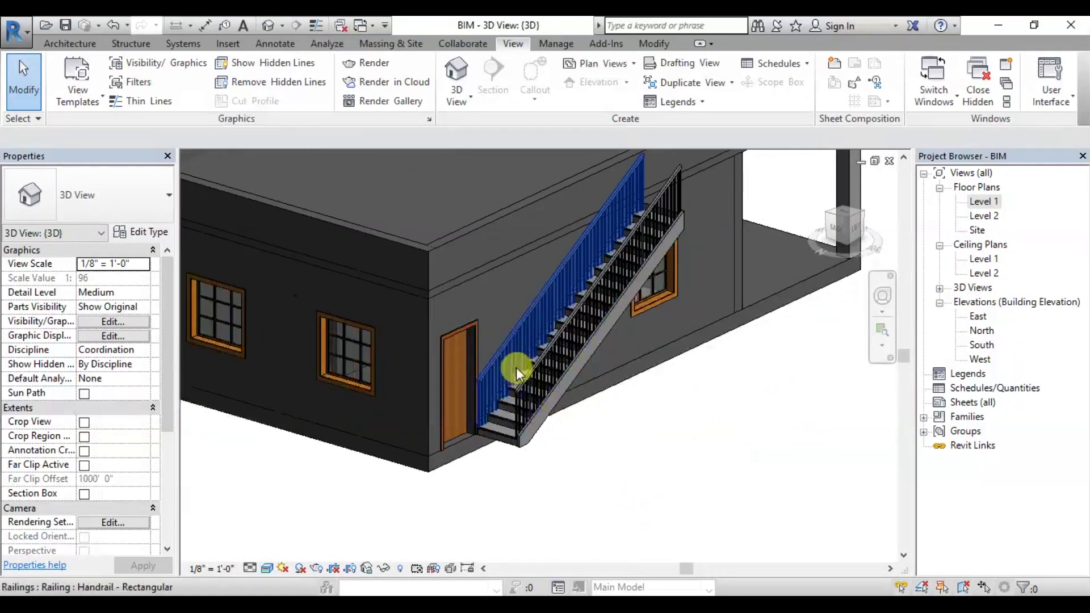
shift+middle_drag(437, 364, 456, 393)
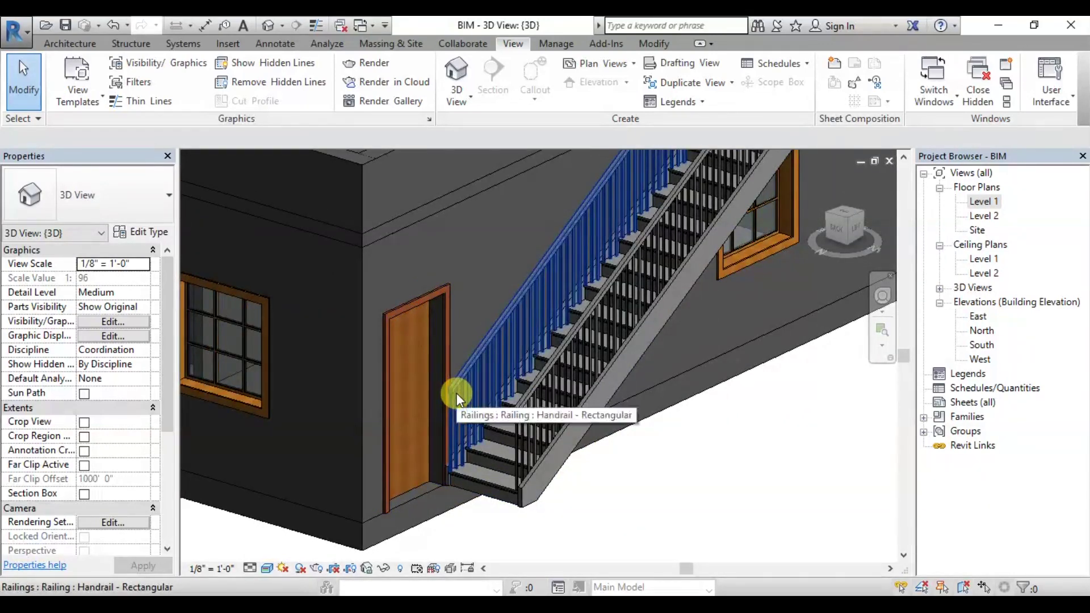
click(456, 393)
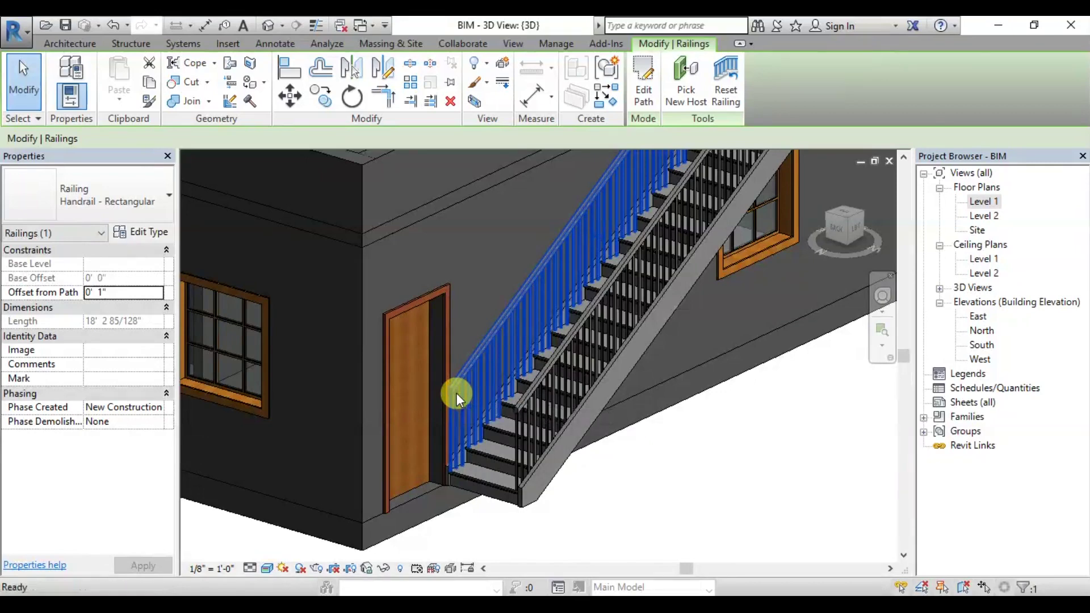
key(Escape)
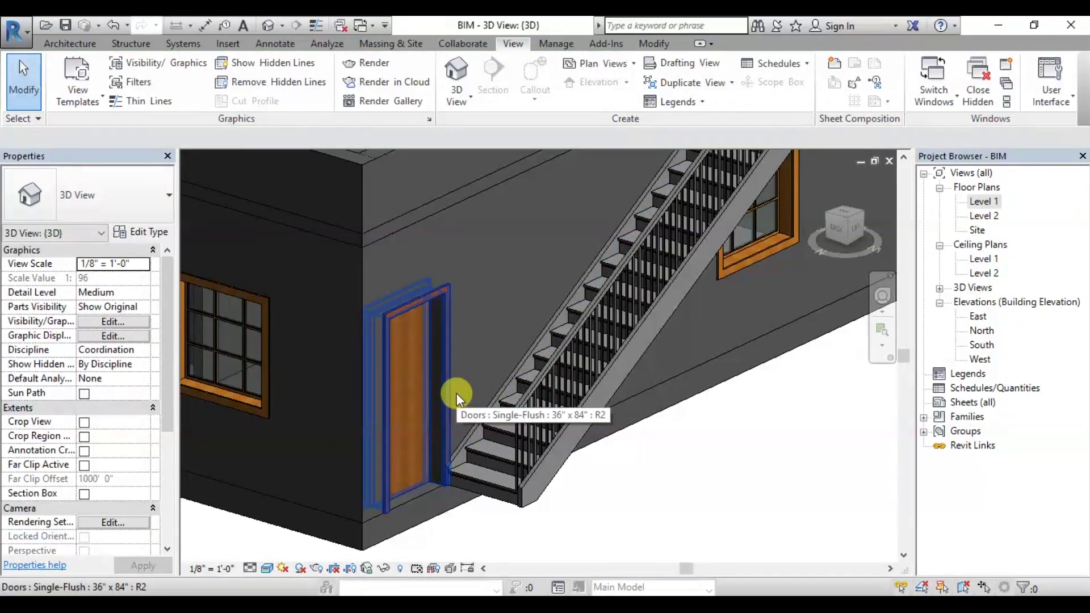
Step: Zoom and orbit around the building exterior toward the roof slab
scroll(491, 427, down, 3)
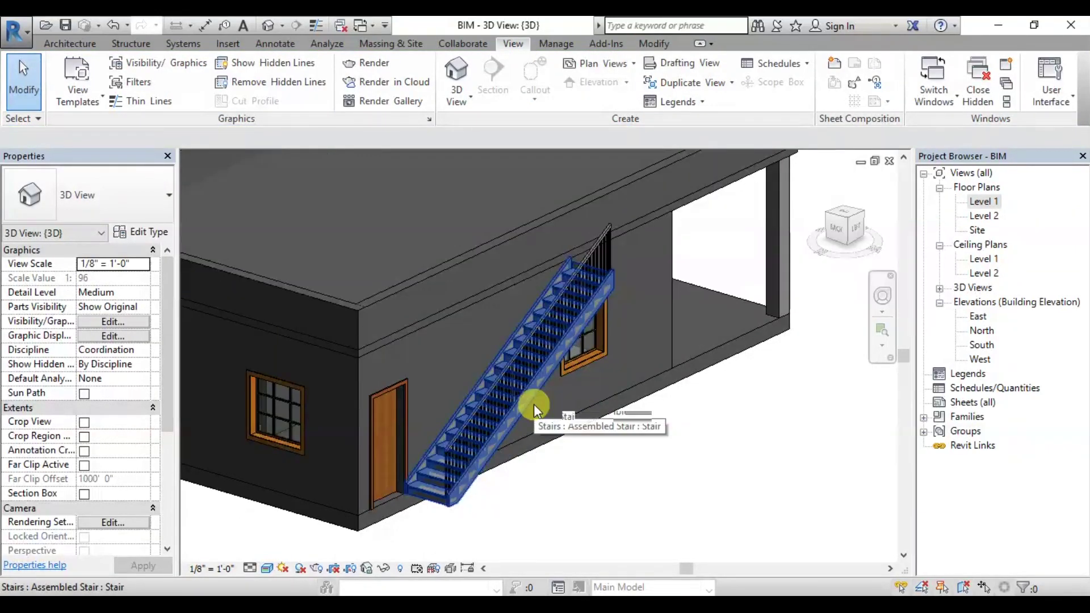
scroll(498, 479, up, 2)
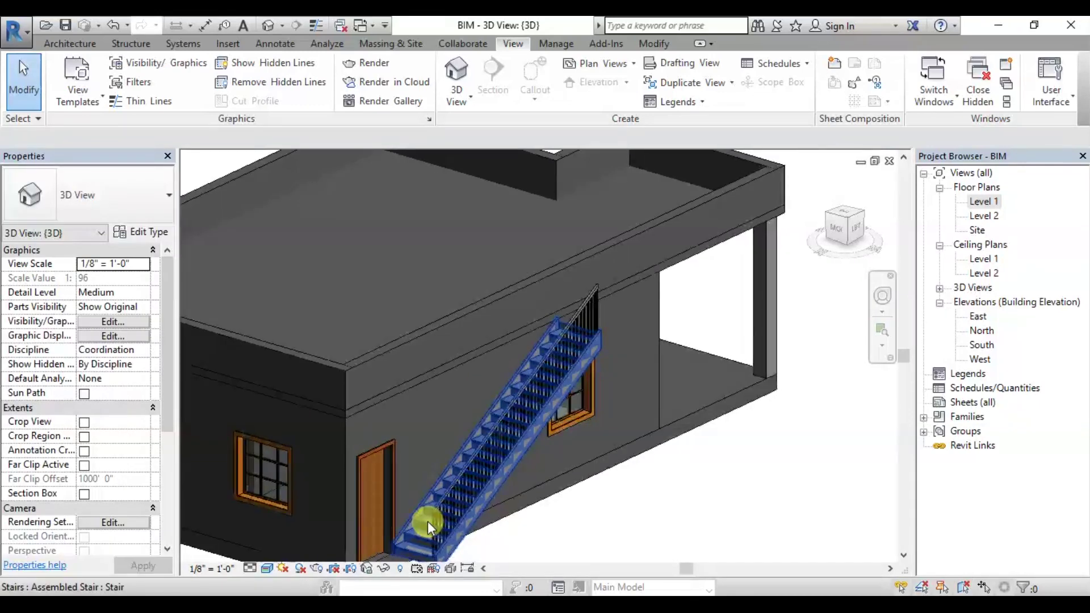
scroll(427, 522, up, 3)
scroll(564, 355, down, 1)
scroll(528, 385, up, 3)
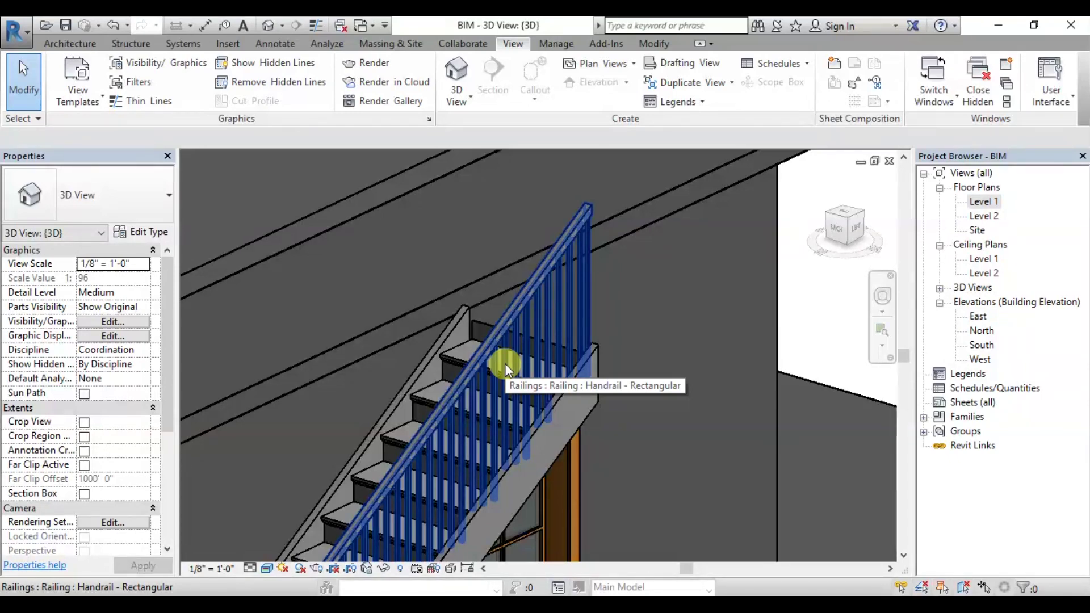
scroll(502, 363, down, 3)
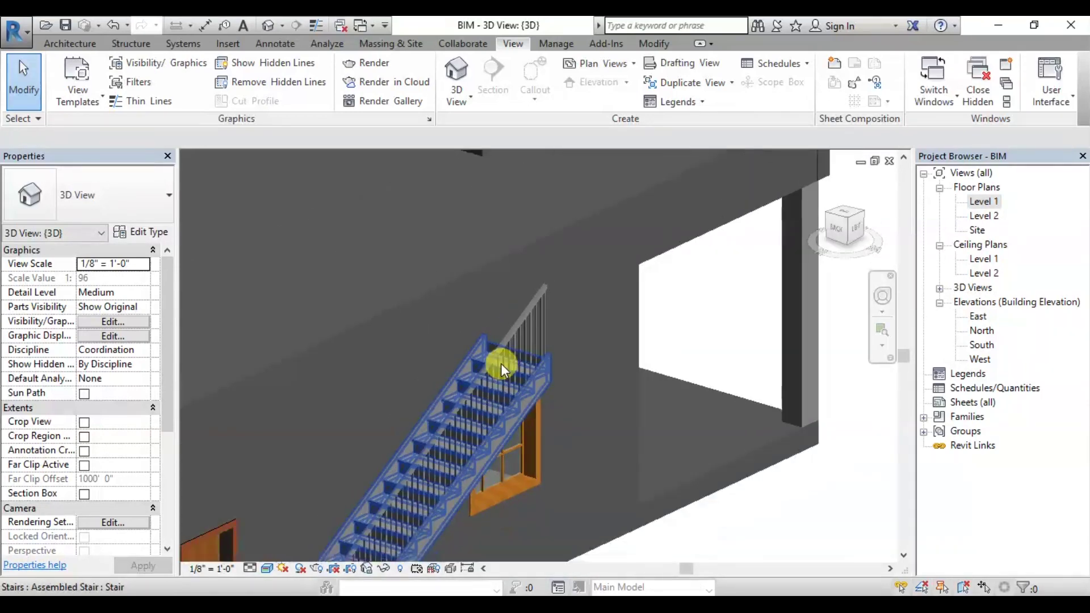
shift+middle_drag(621, 369, 522, 420)
scroll(471, 426, down, 3)
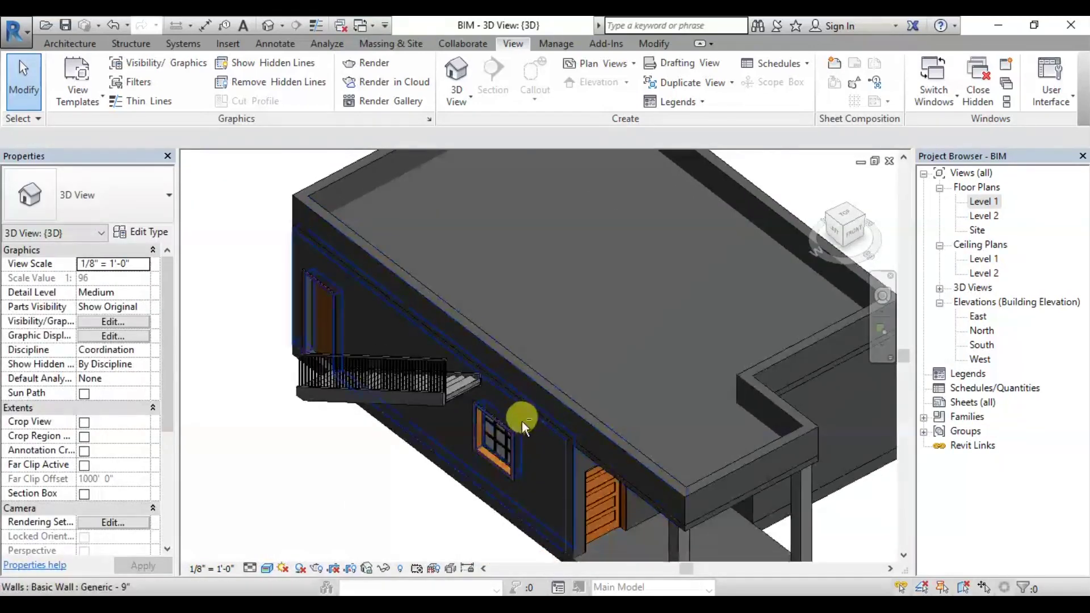
scroll(533, 406, up, 5)
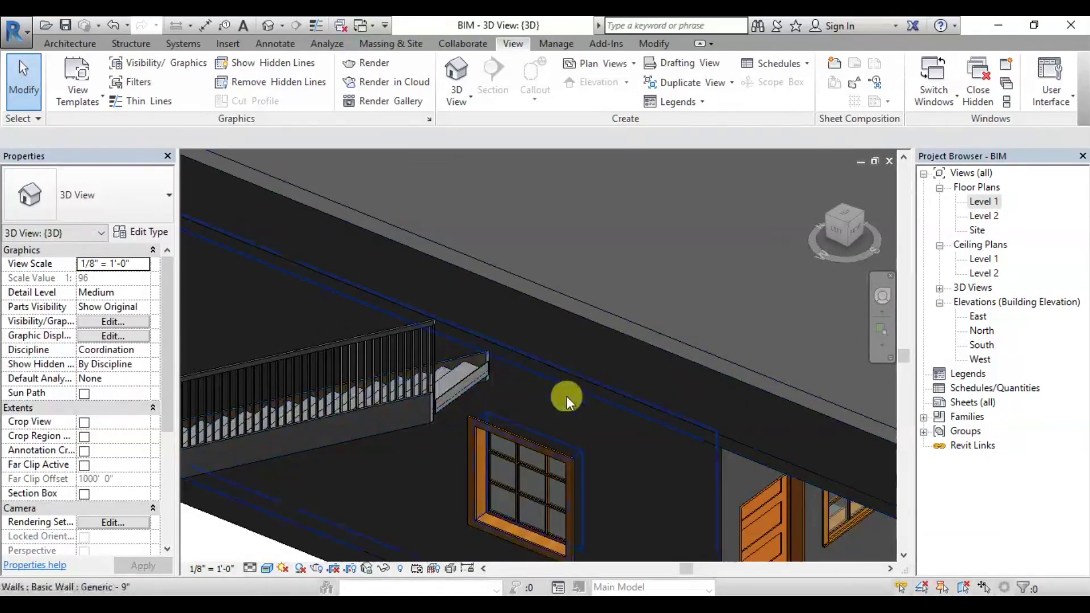
scroll(459, 471, down, 3)
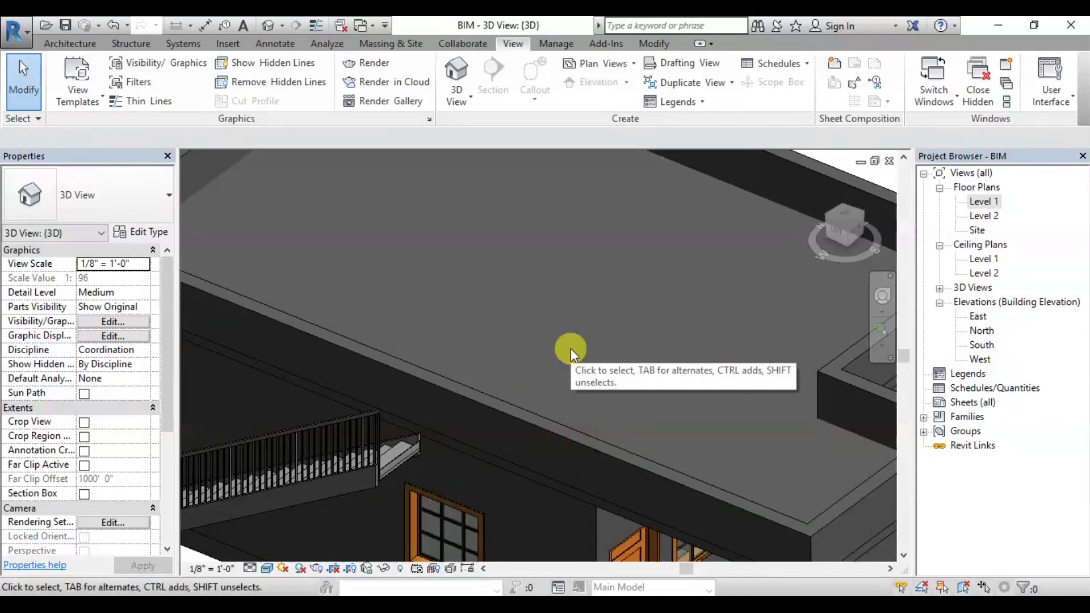
scroll(550, 382, down, 2)
middle_drag(503, 374, 503, 373)
scroll(504, 373, down, 2)
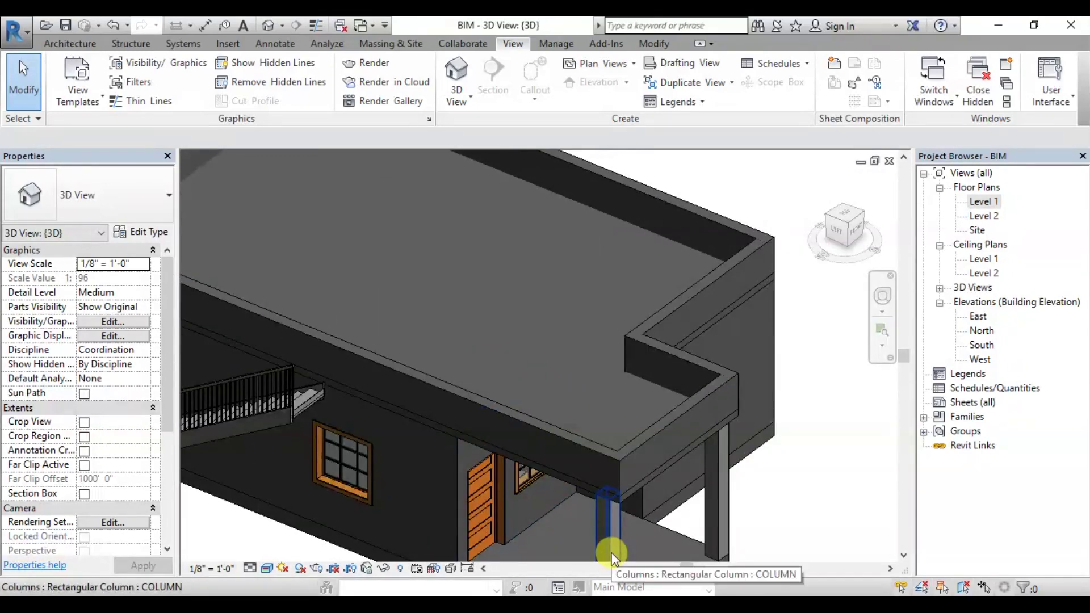
scroll(547, 420, up, 2)
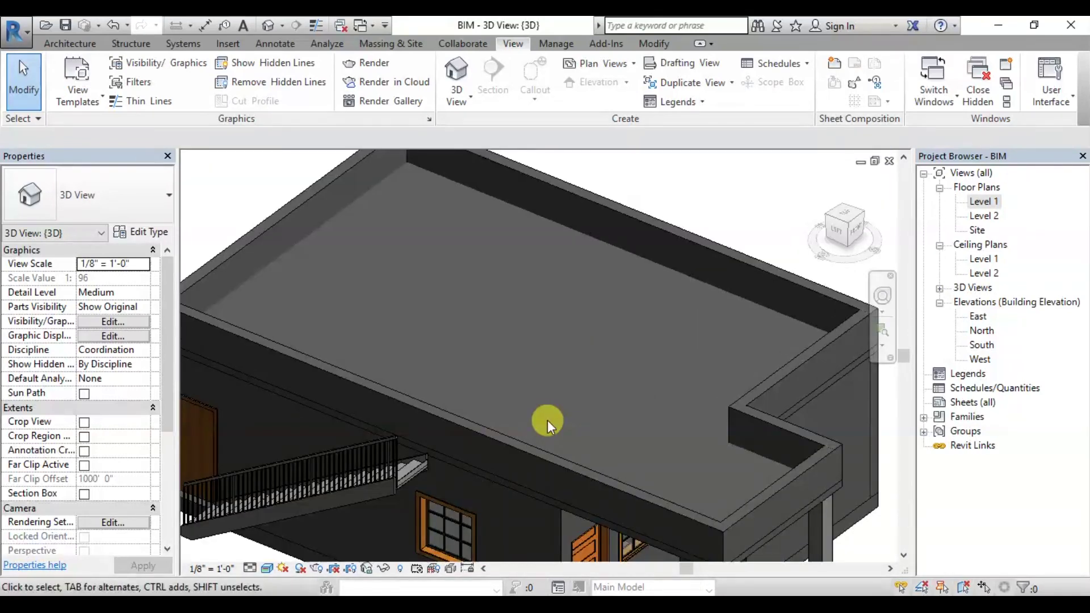
Step: Put the roof into Edit Footprint mode and open the Level 2 floor plan
click(524, 487)
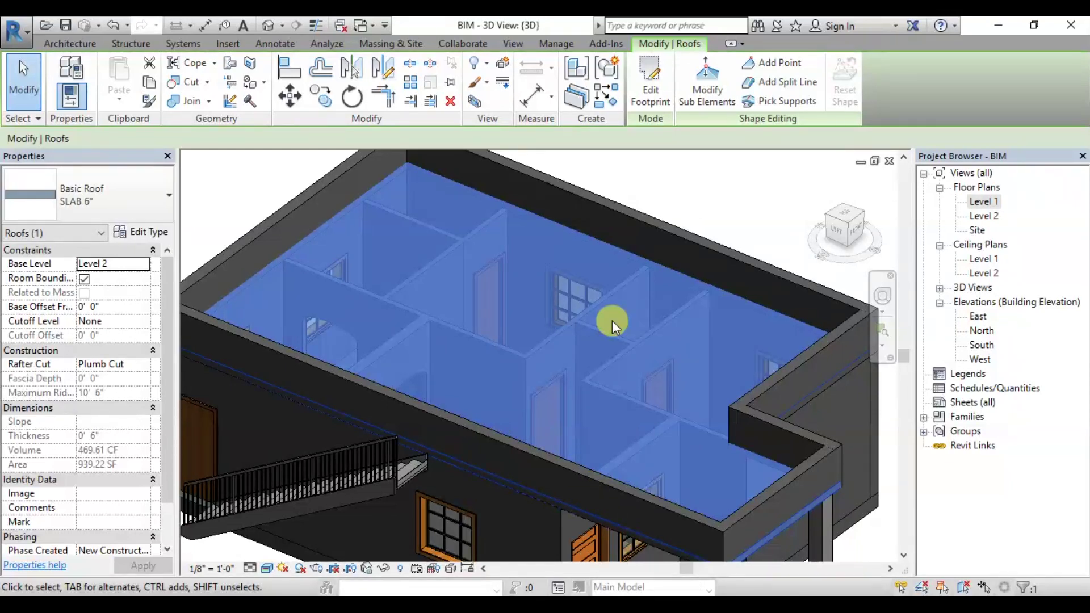
click(654, 79)
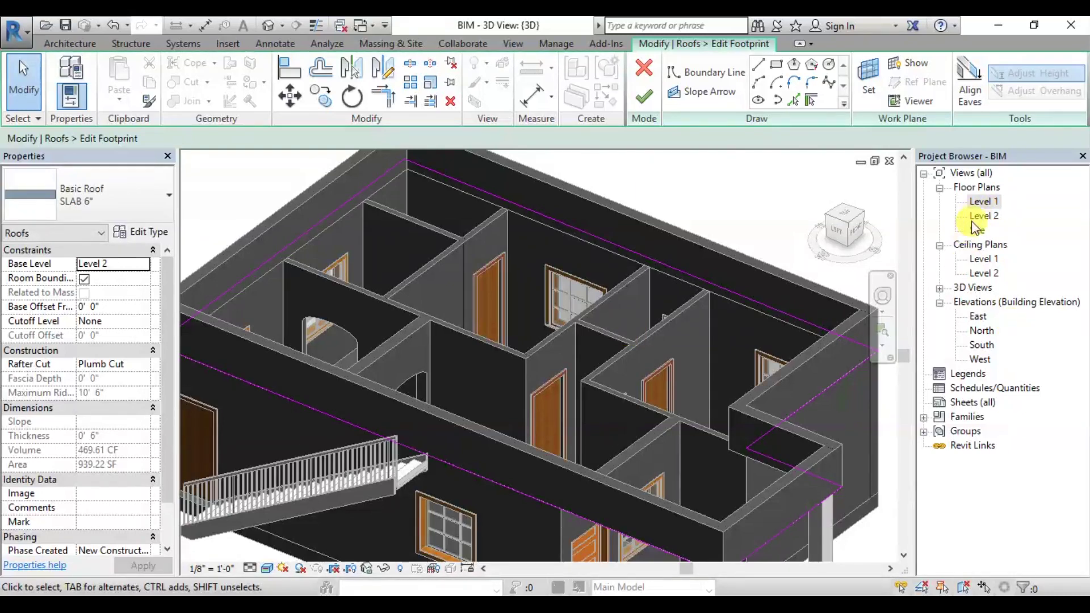
double_click(987, 216)
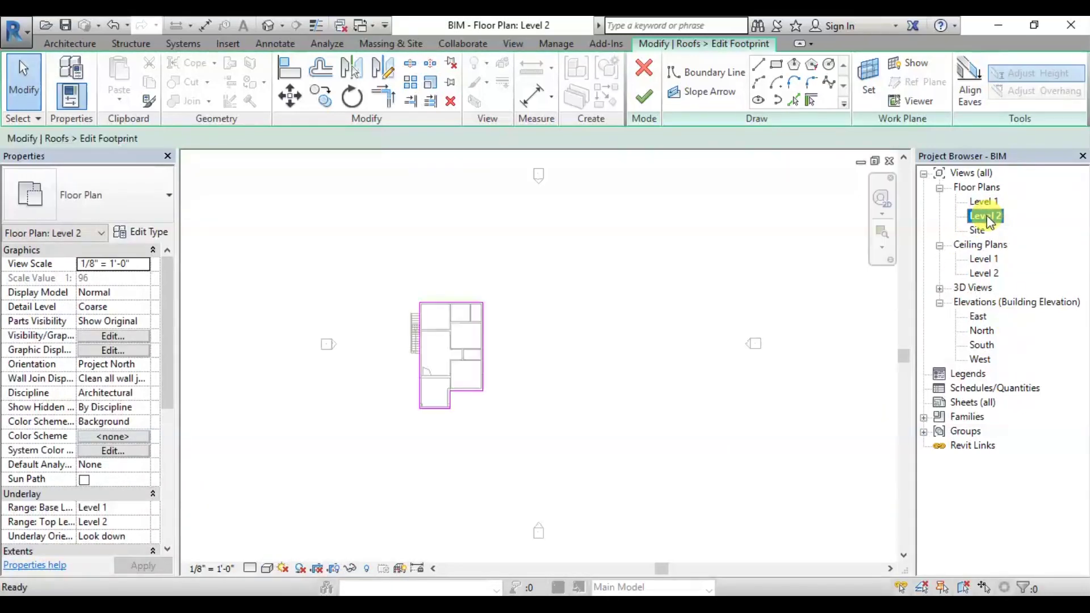
scroll(398, 327, up, 8)
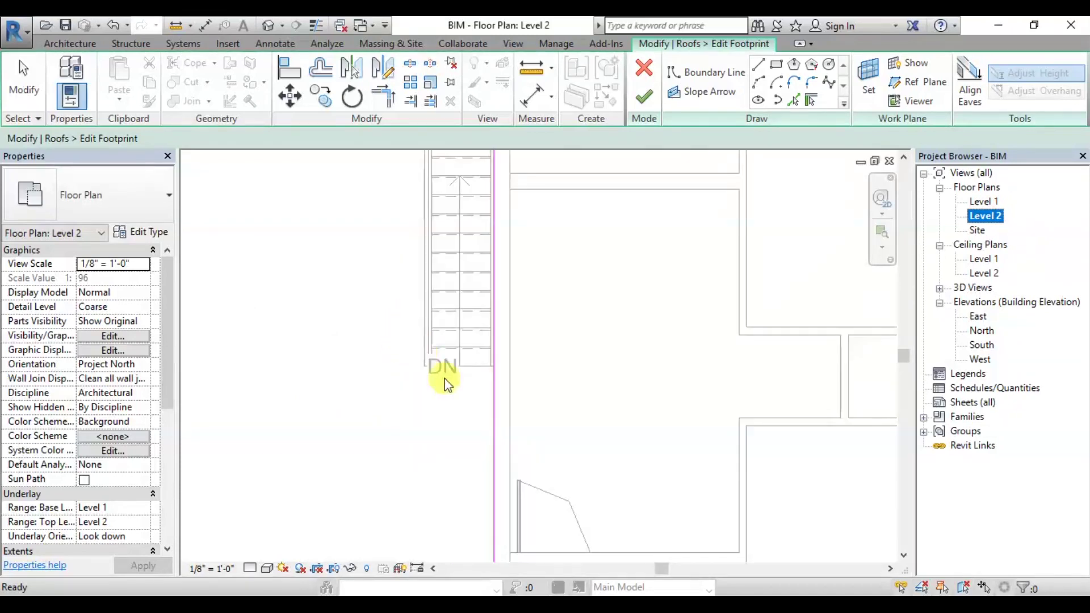
scroll(594, 431, down, 2)
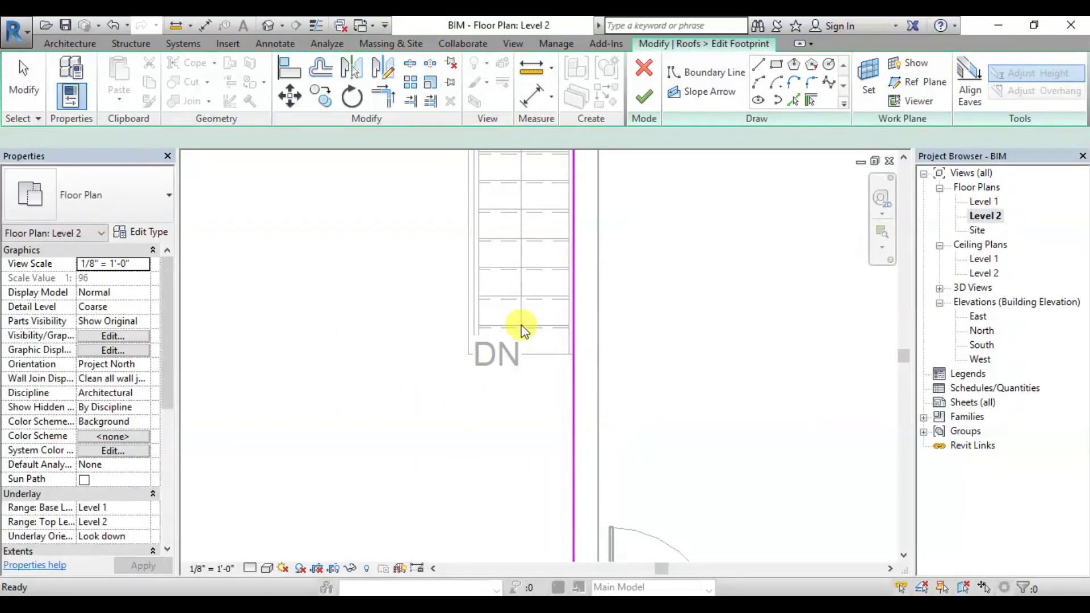
click(452, 343)
key(Escape)
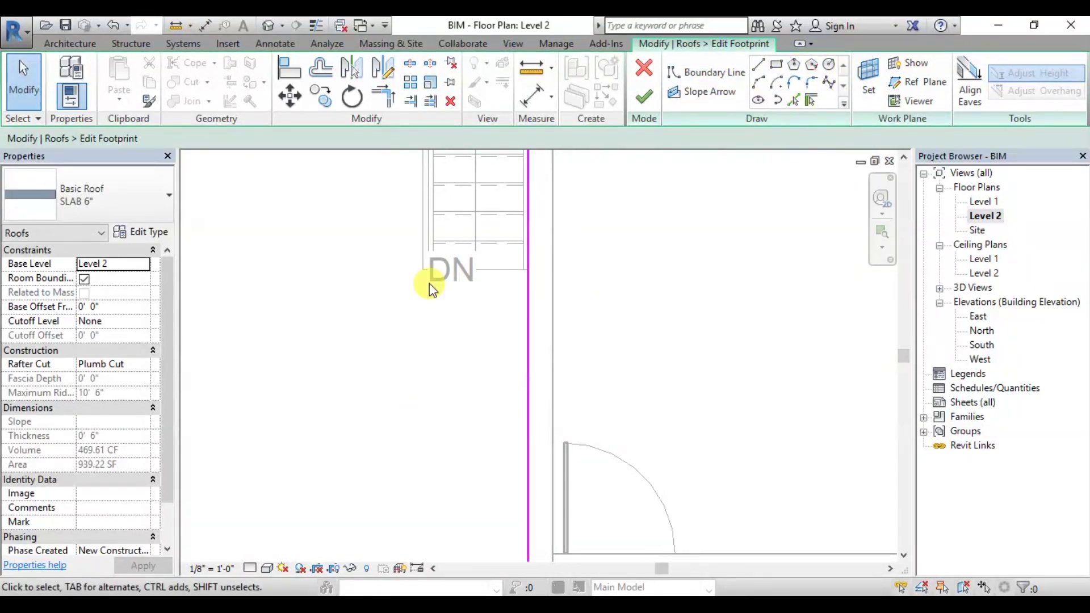
Step: Sketch a 3'-4" × 4'-3" landing rectangle of boundary lines at the stair top
click(760, 68)
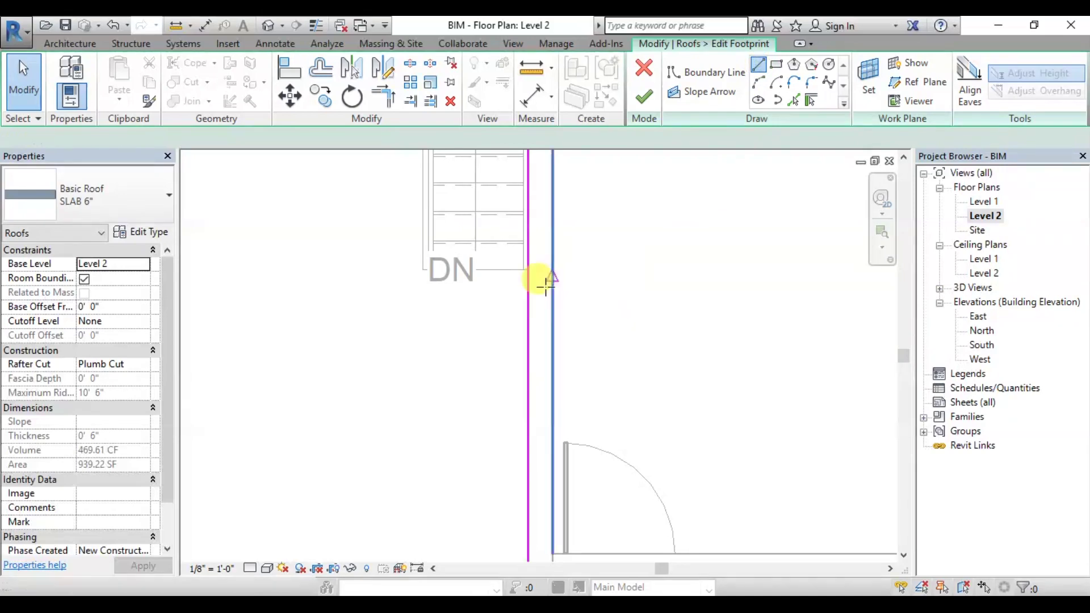
scroll(525, 272, up, 3)
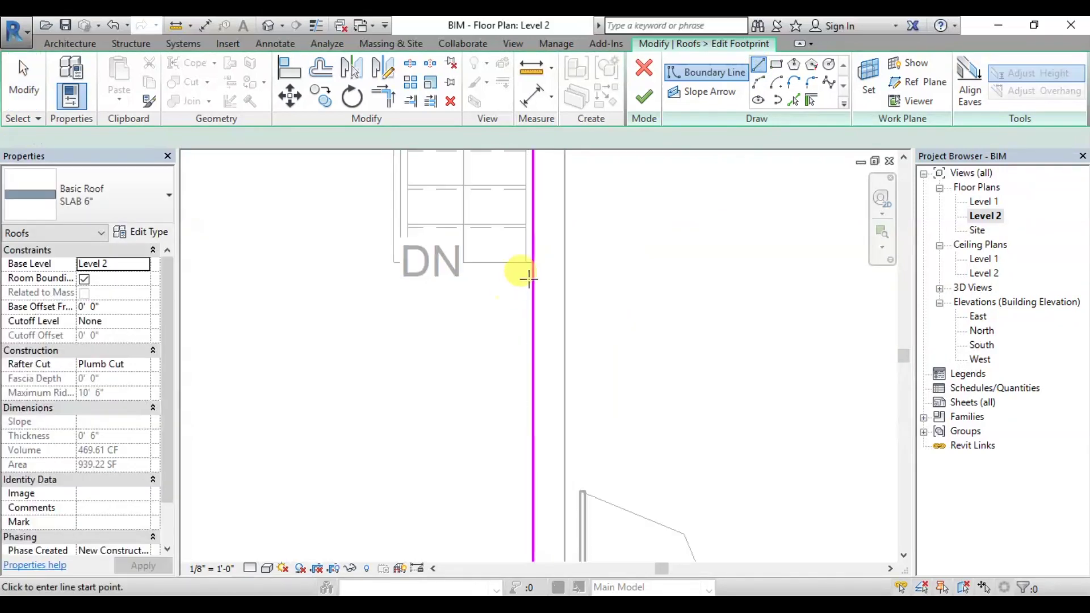
click(536, 250)
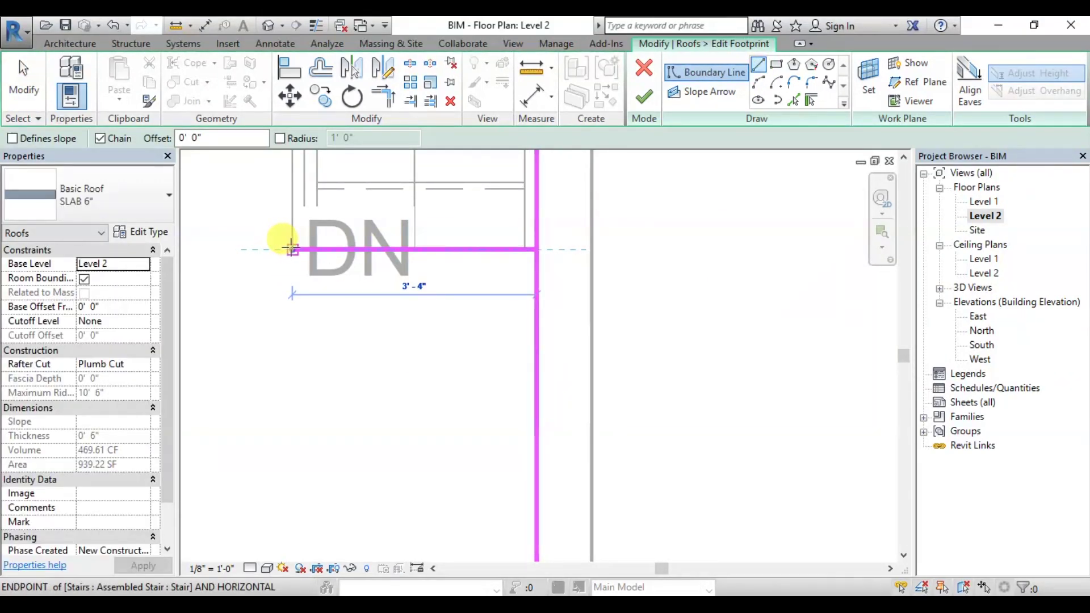
click(291, 249)
scroll(288, 265, down, 3)
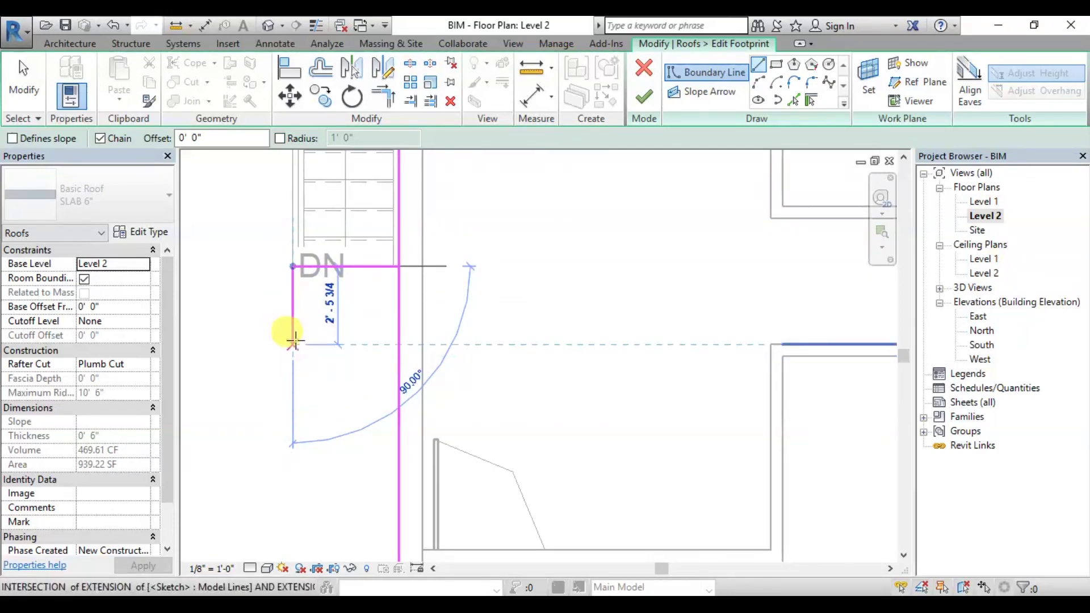
click(293, 398)
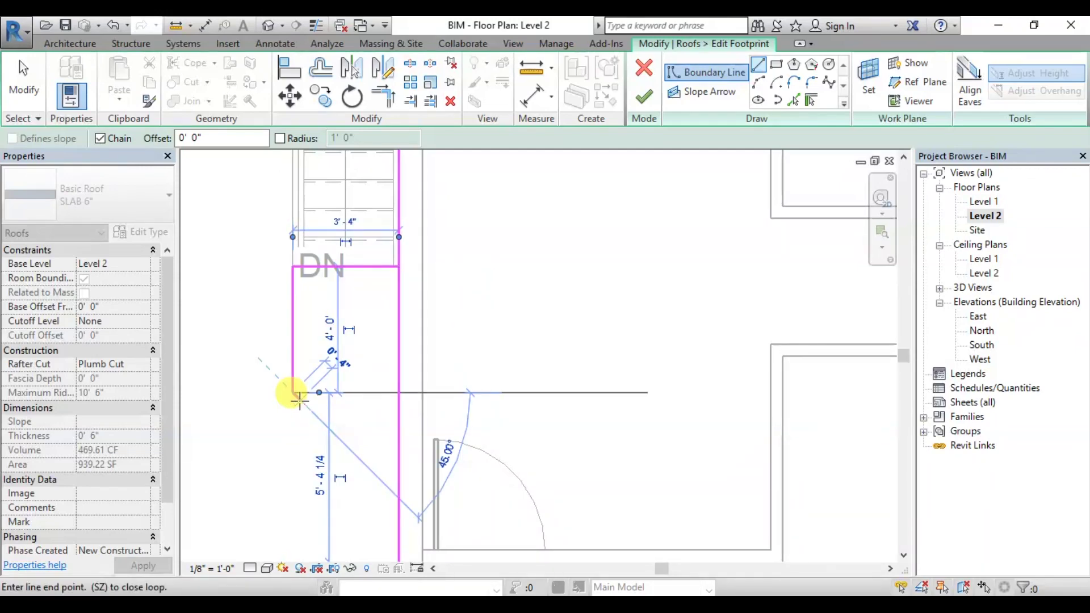
click(399, 390)
key(Escape)
key(Escape)
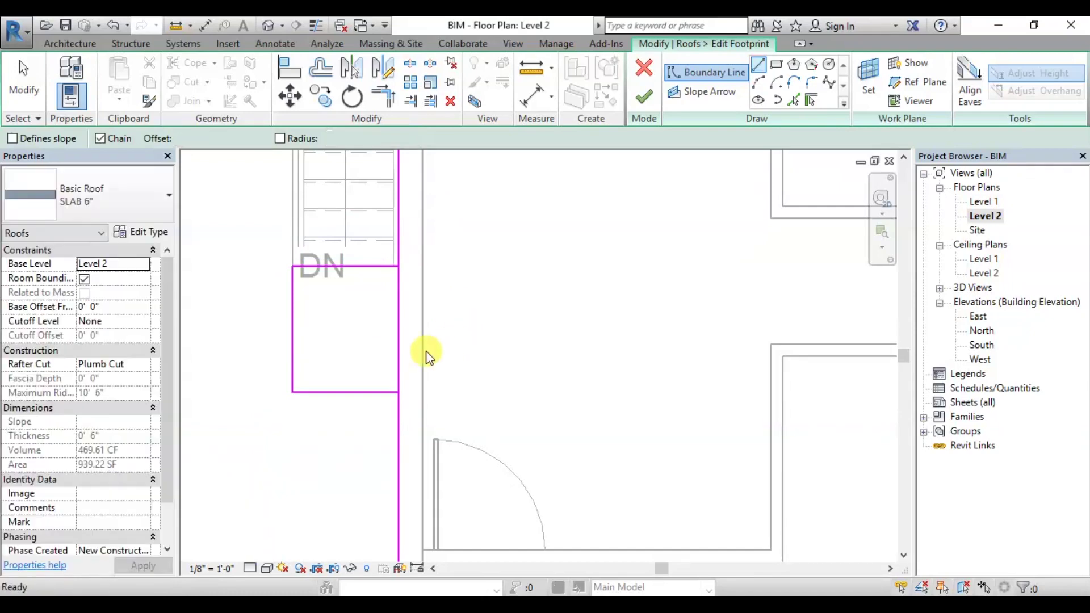
Step: Finish the roof footprint edit, which reports an intersecting-lines error
scroll(397, 333, down, 2)
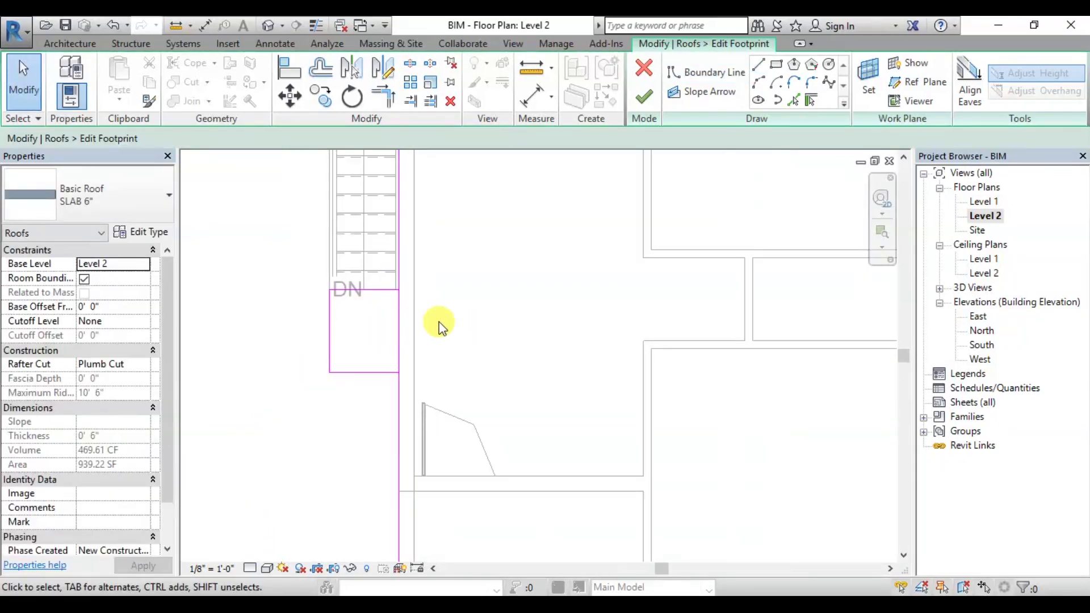
scroll(482, 275, up, 1)
scroll(419, 340, down, 2)
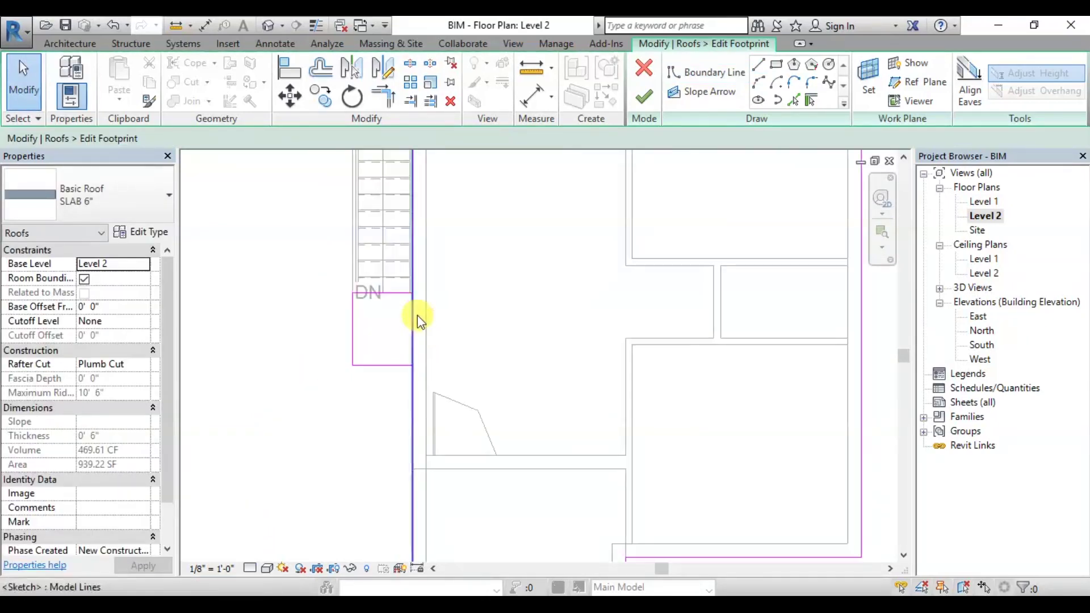
click(652, 106)
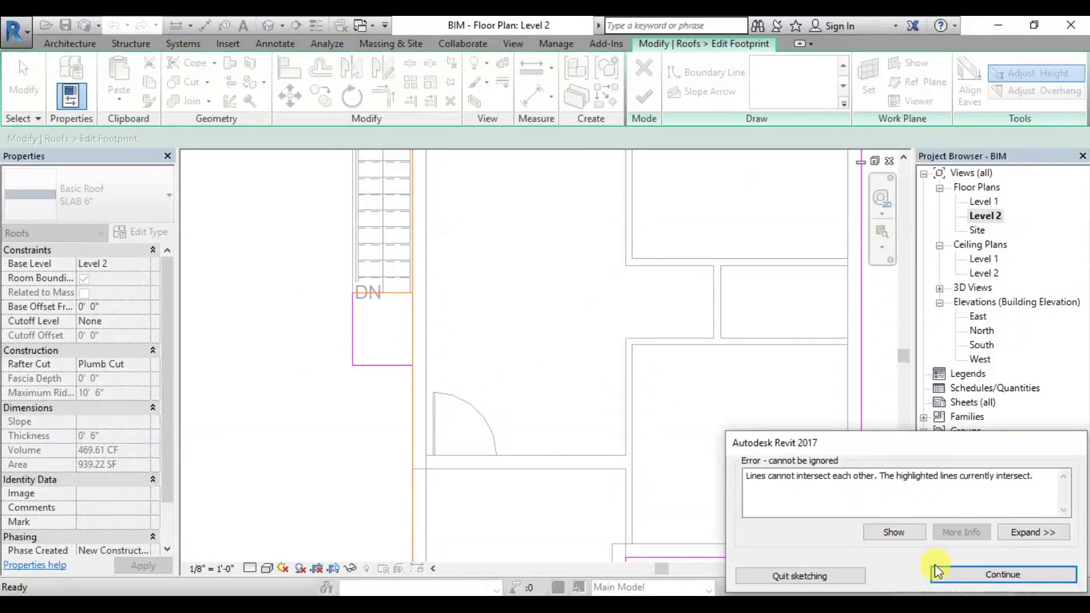
click(935, 569)
scroll(400, 285, up, 3)
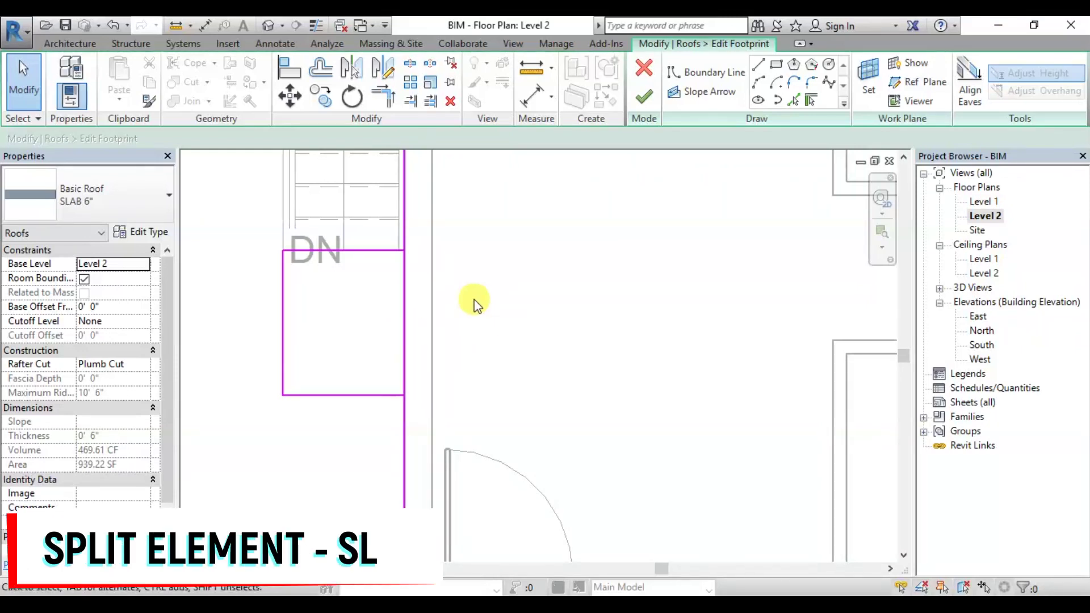
Step: Split the long roof boundary line (SL) at the landing's upper and lower corners
key(s)
key(l)
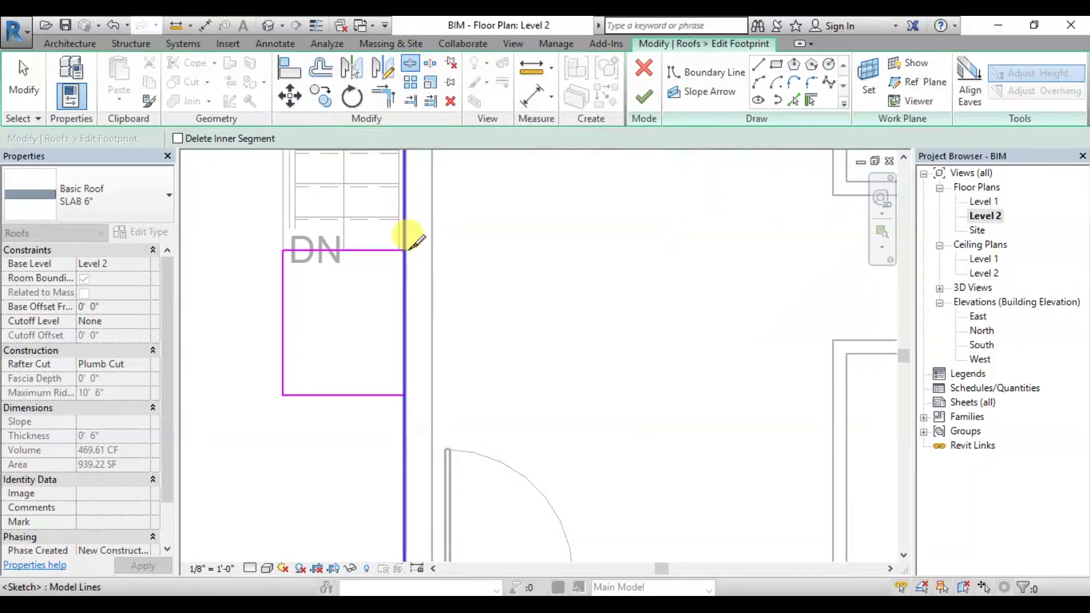
click(404, 475)
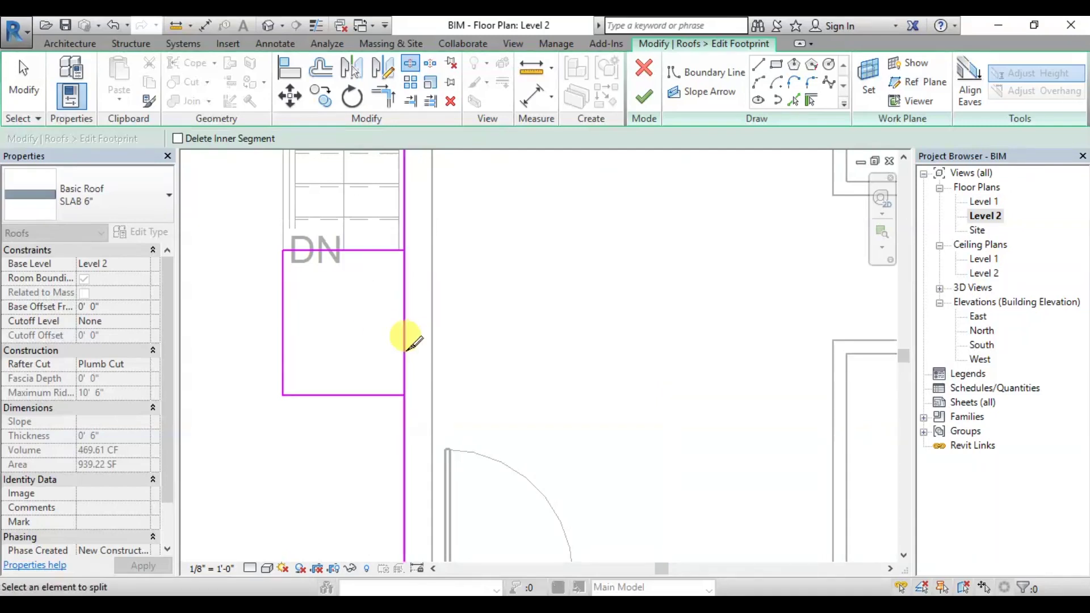
click(405, 250)
click(404, 395)
key(Escape)
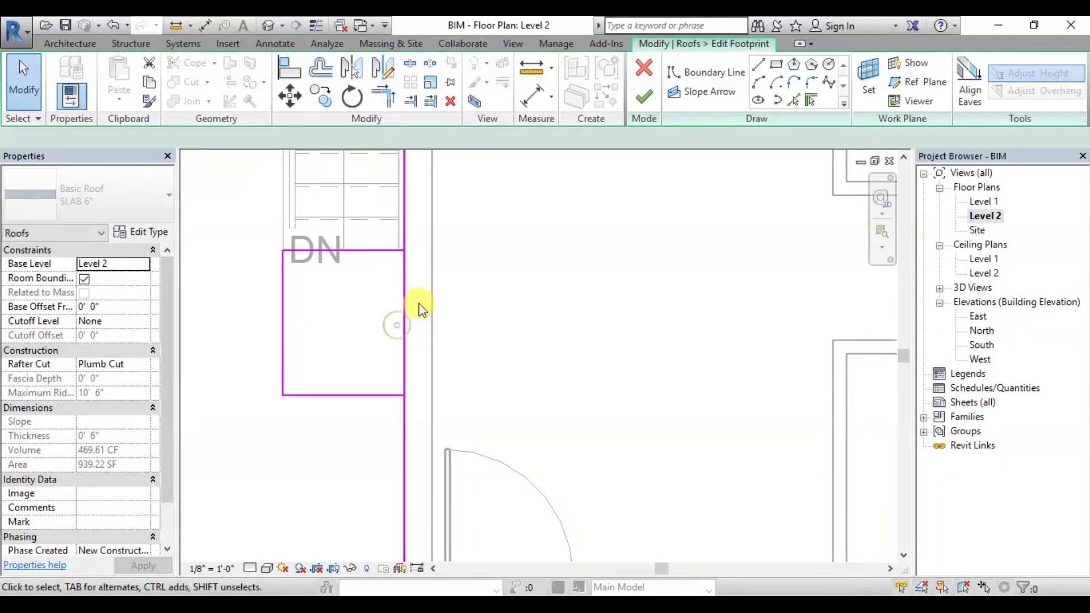
Step: Check the separated boundary segment shared with the landing by selecting it
click(403, 293)
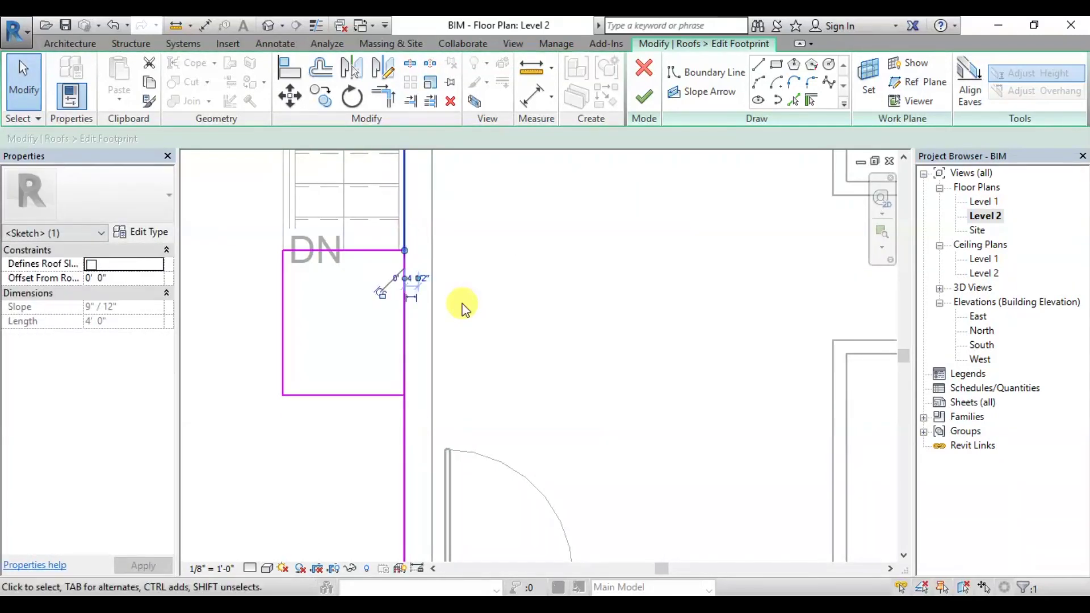
click(428, 325)
click(405, 326)
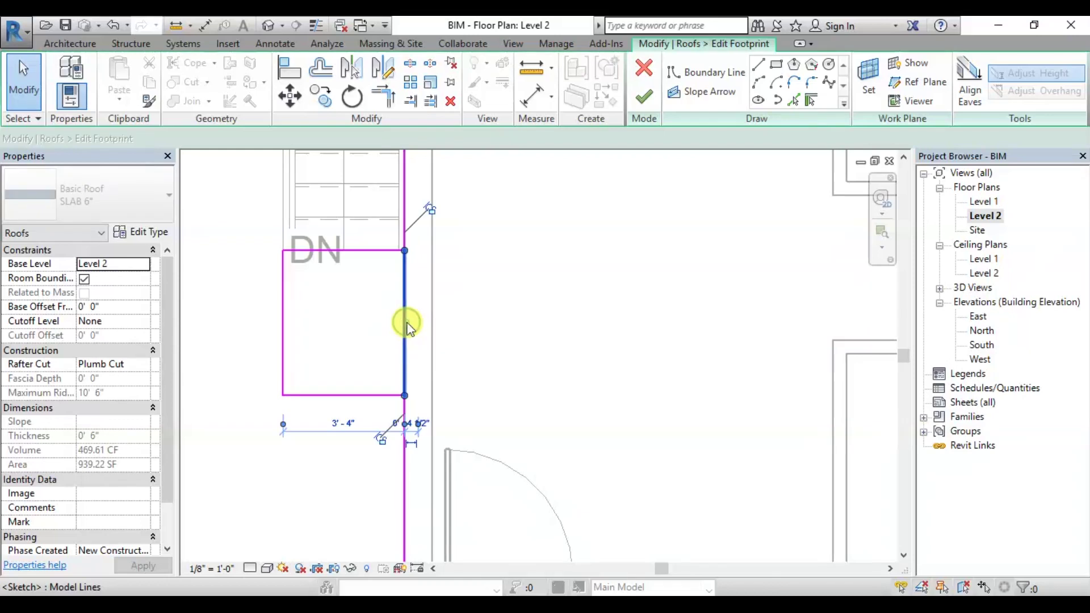
click(509, 328)
scroll(533, 326, down, 3)
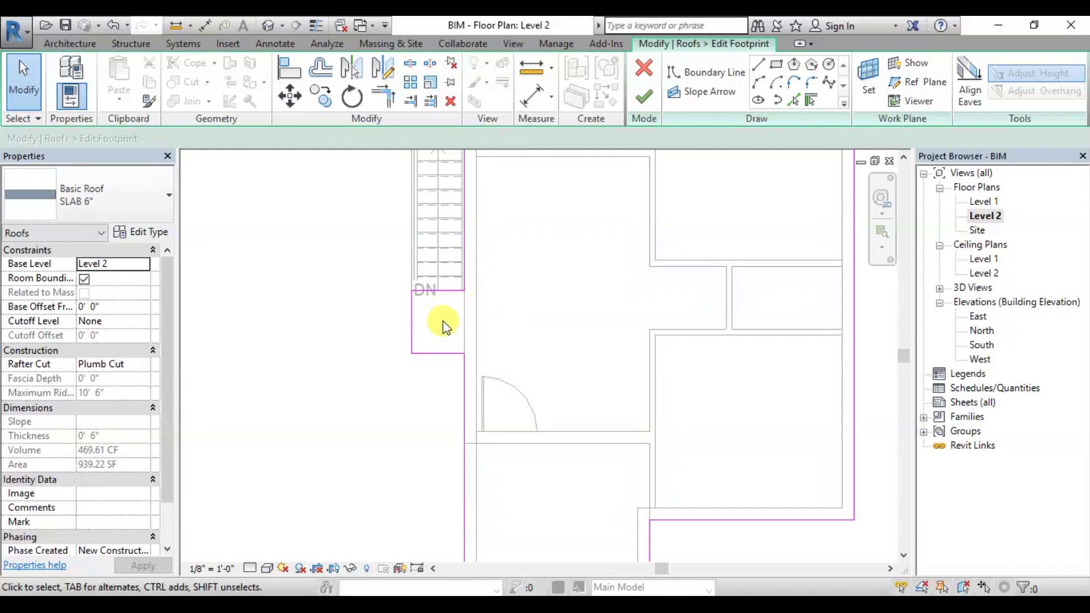
scroll(493, 330, down, 2)
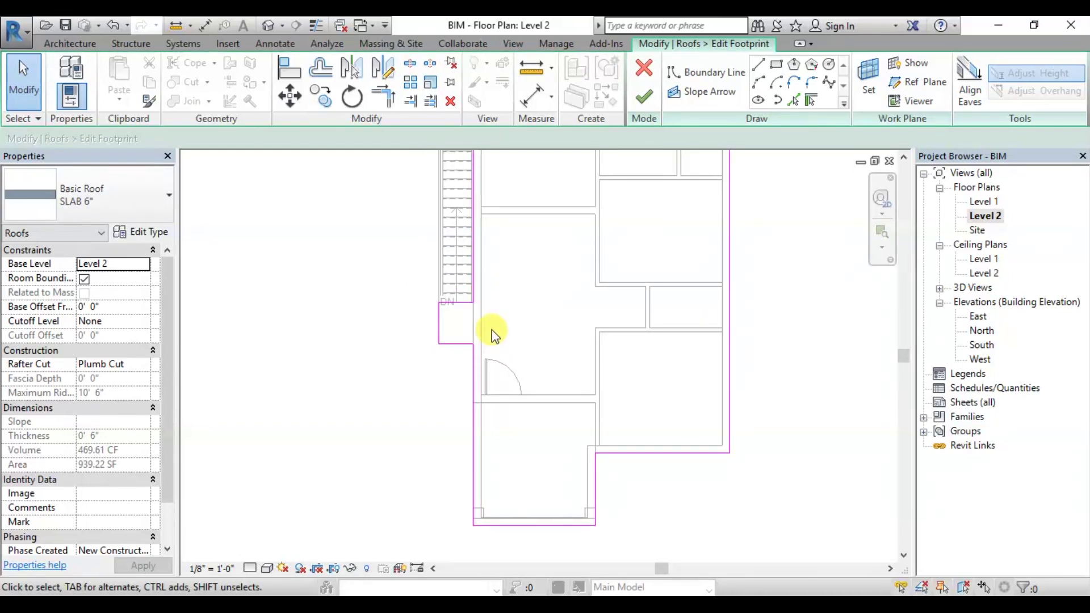
Step: Finish the roof footprint without attaching the highlighted walls, then view it in 3D
click(639, 101)
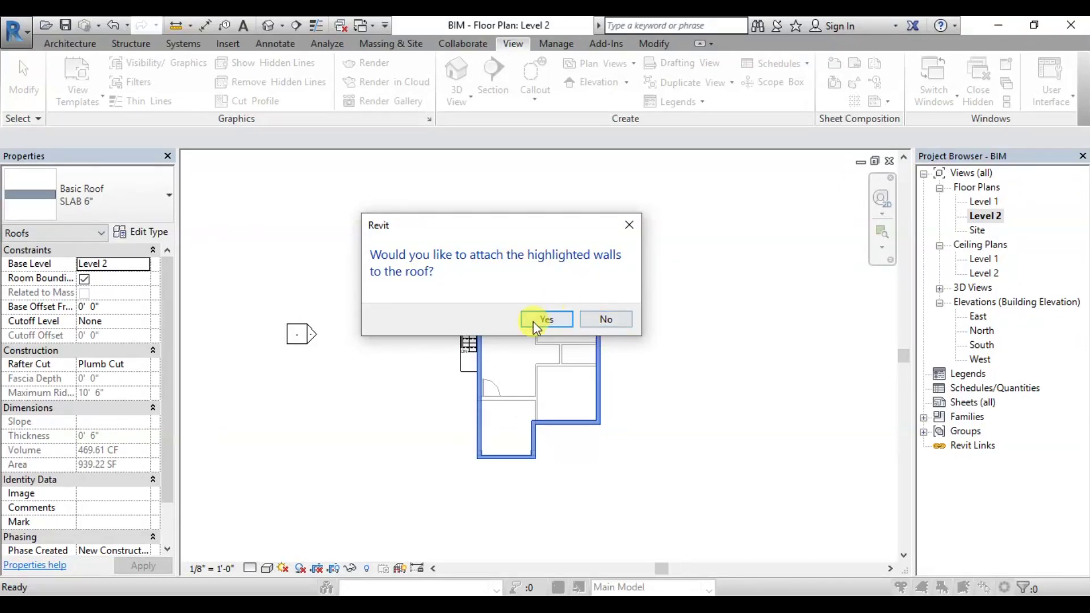
click(597, 321)
click(601, 320)
scroll(619, 316, up, 3)
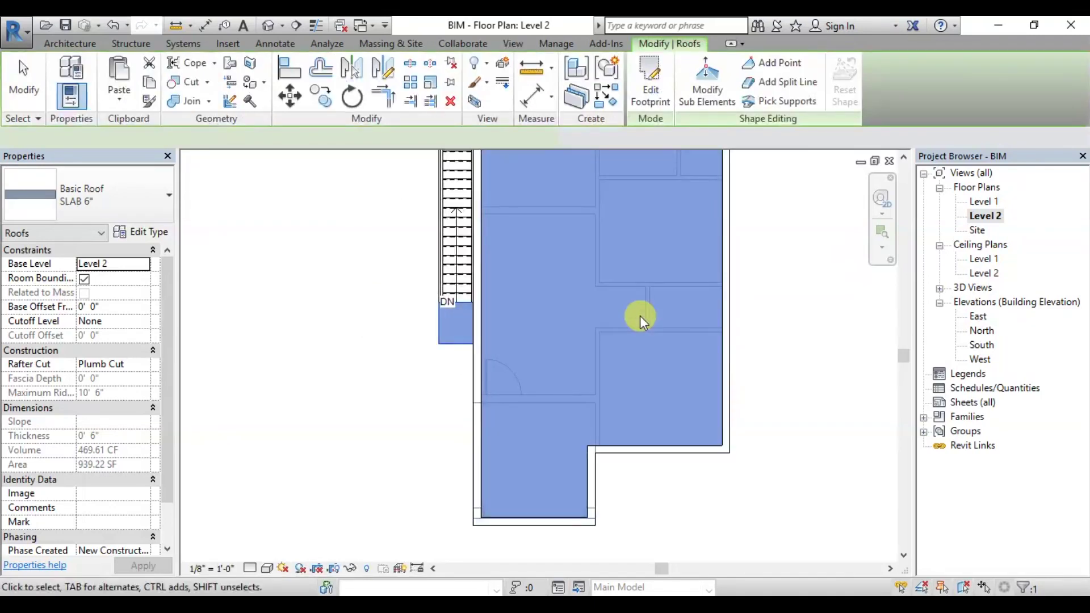
click(424, 189)
click(457, 79)
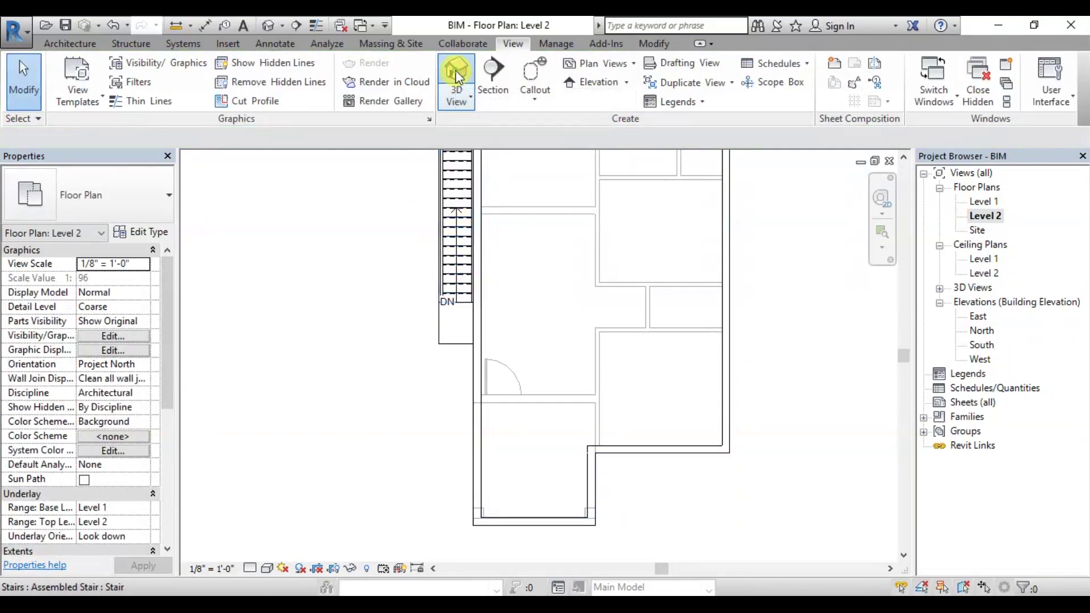
scroll(420, 486, up, 4)
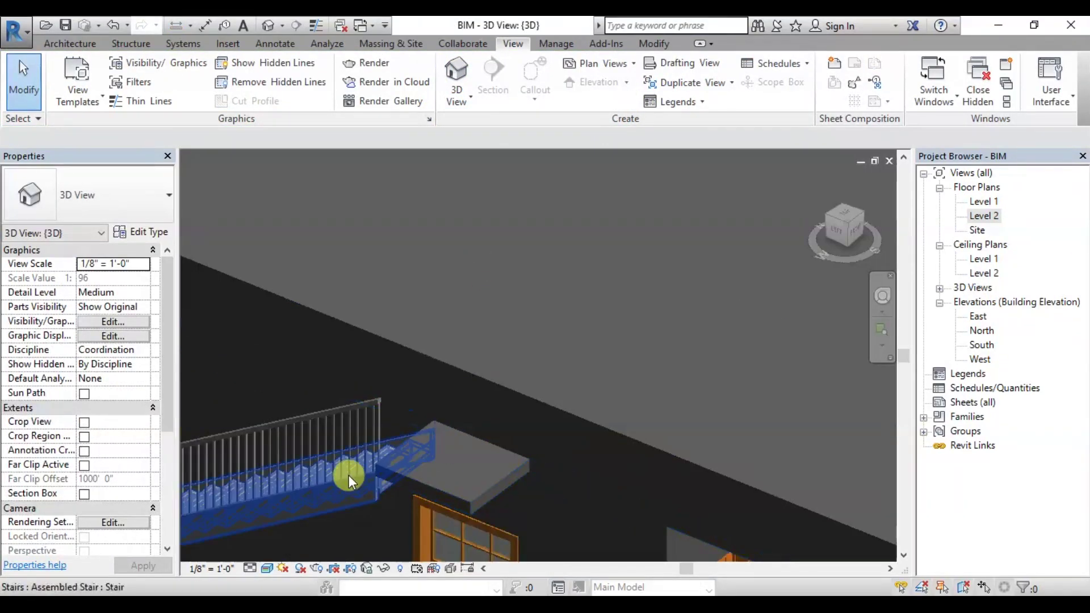
scroll(461, 432, down, 3)
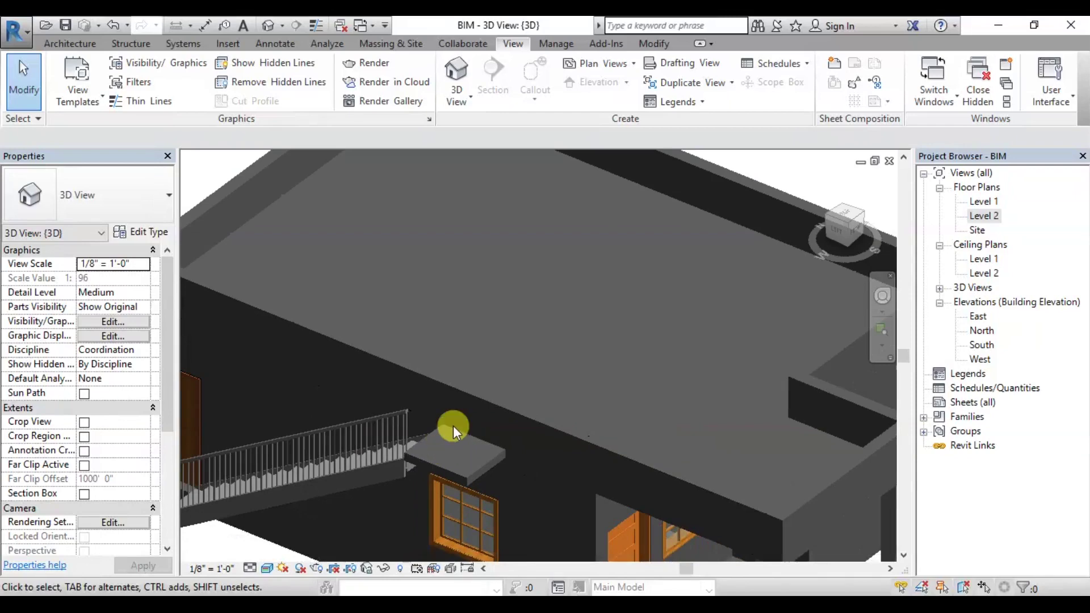
scroll(513, 443, up, 3)
mouse_move(513, 444)
shift+middle_down()
mouse_move(451, 512)
mouse_move(499, 430)
shift+middle_up()
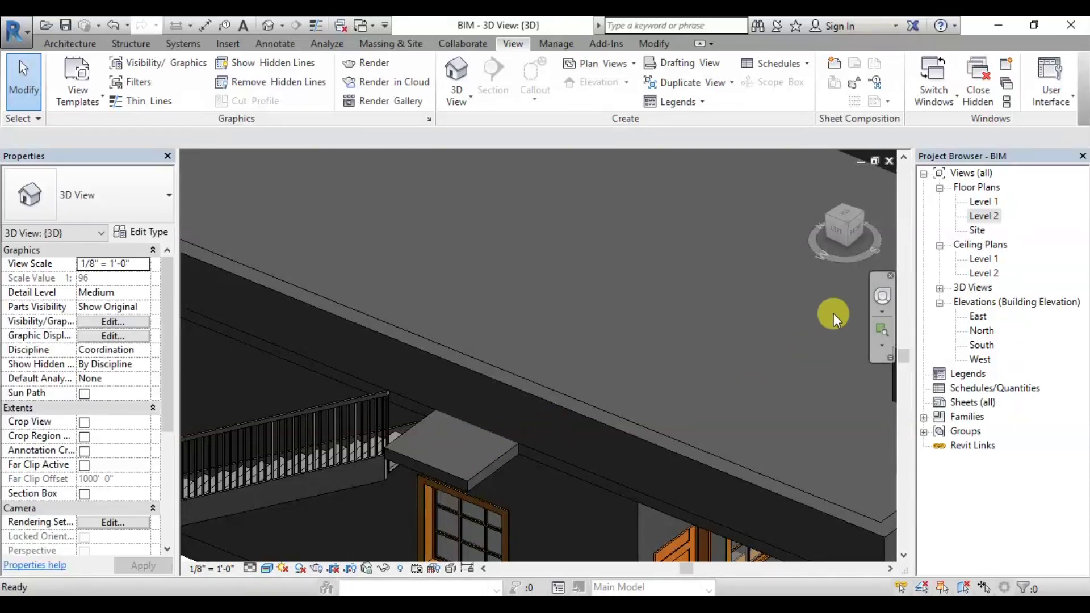
double_click(985, 218)
scroll(454, 309, up, 4)
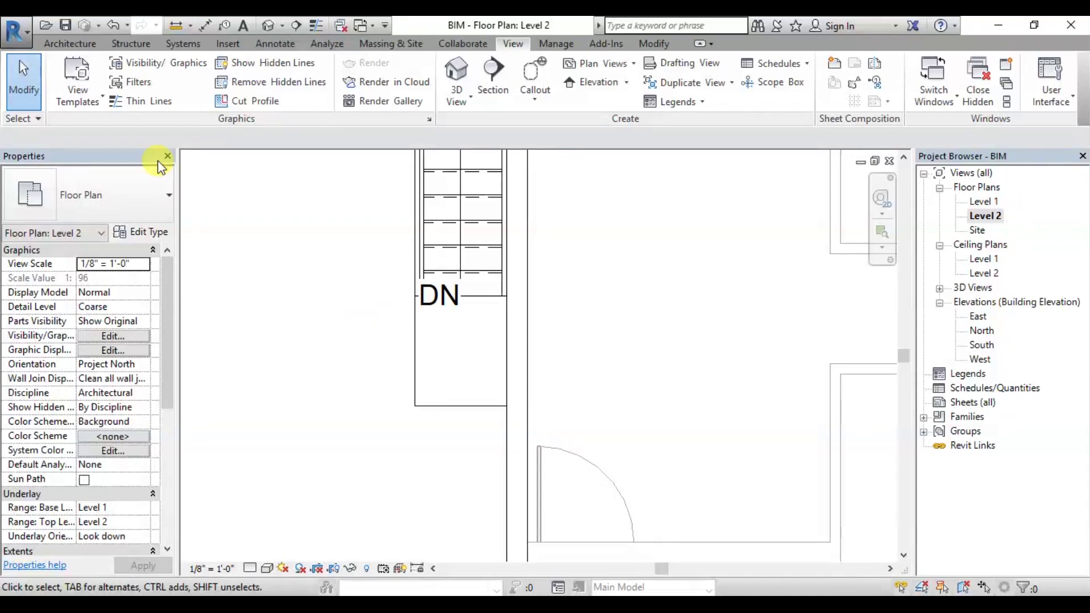
Step: Chain 3'-0"-high Generic 9" walls along the landing's bottom and side edges
click(70, 43)
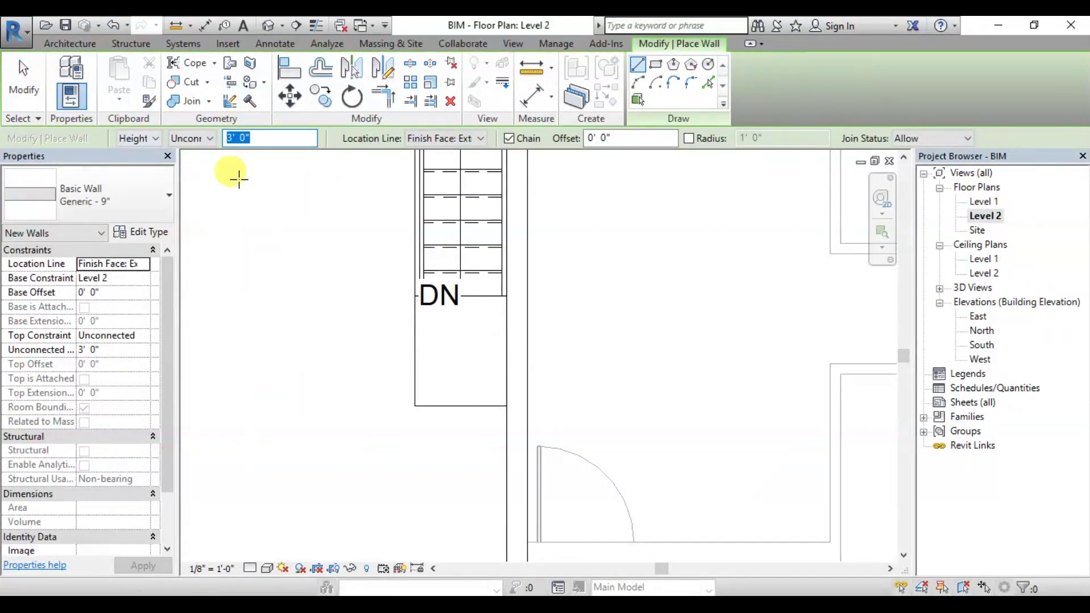
scroll(463, 396, up, 3)
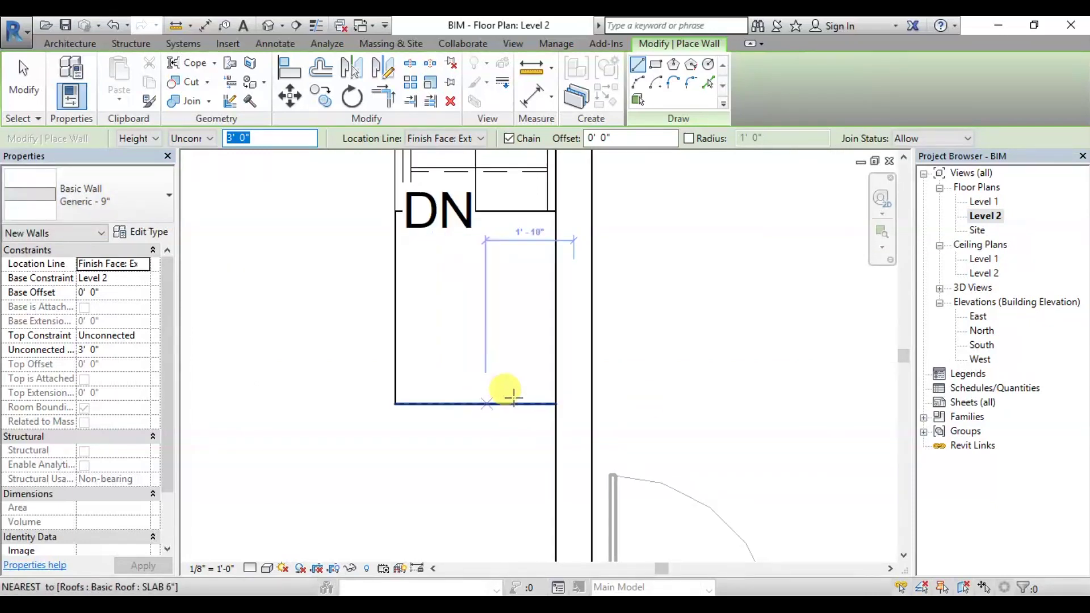
click(553, 402)
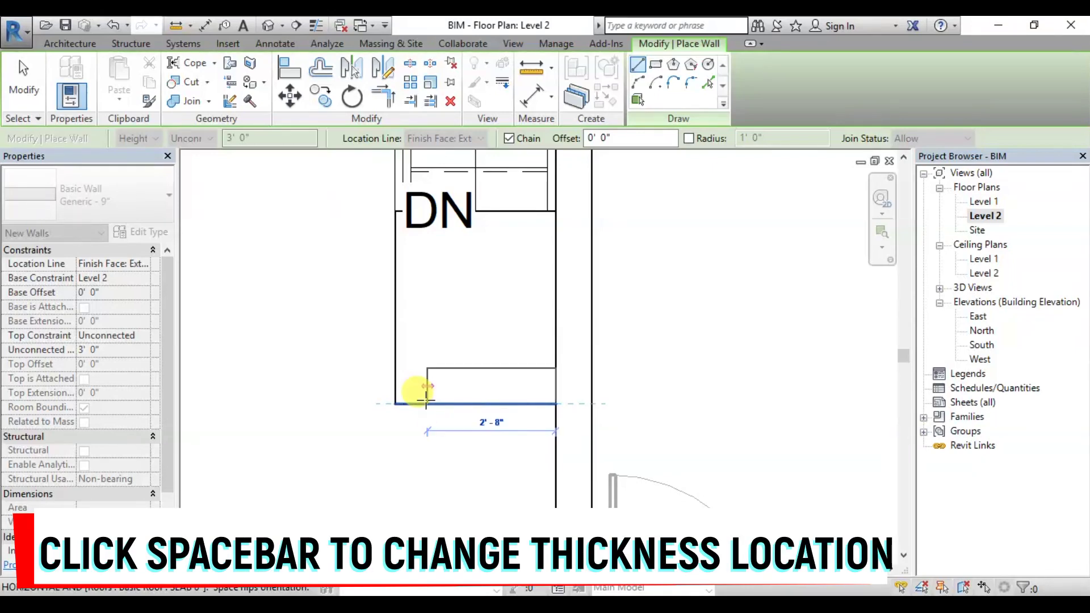
click(416, 408)
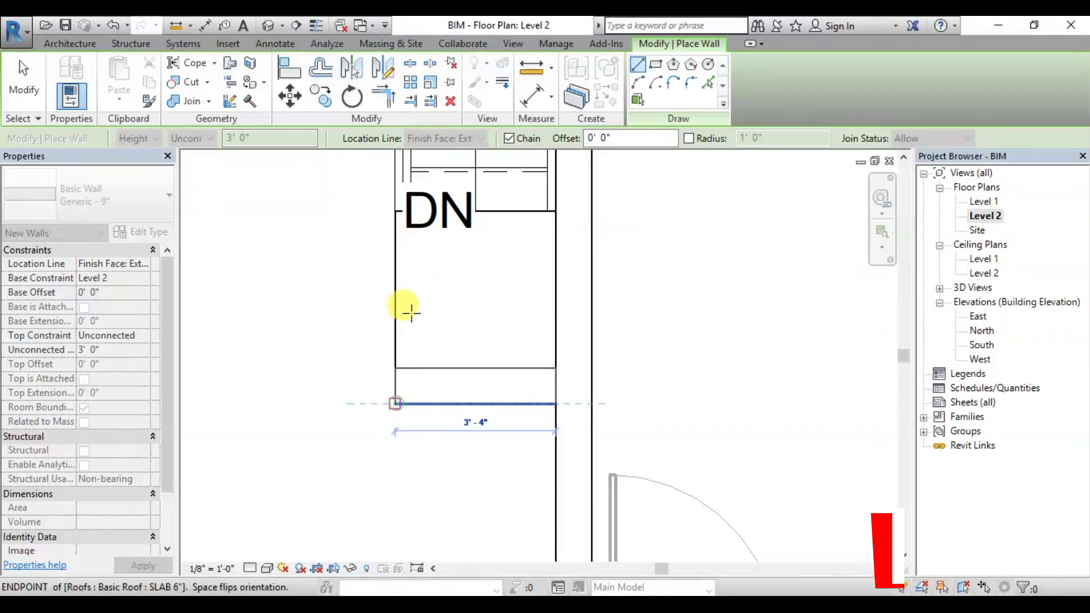
click(396, 208)
key(Escape)
key(Escape)
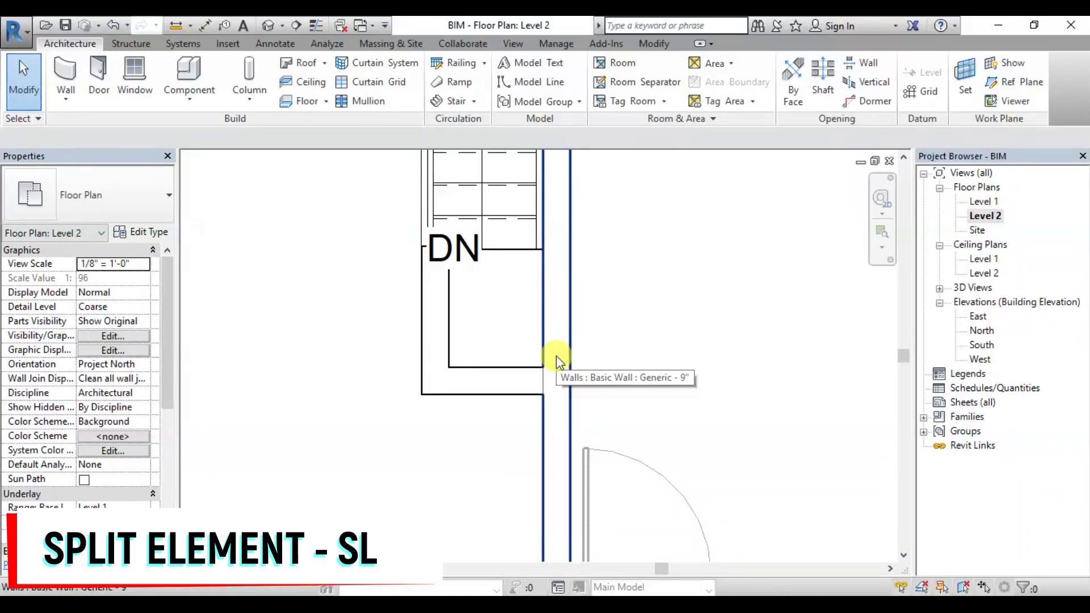
Step: Split the parapet wall (SL) at the landing's lower end and level with the DN line
key(s)
key(l)
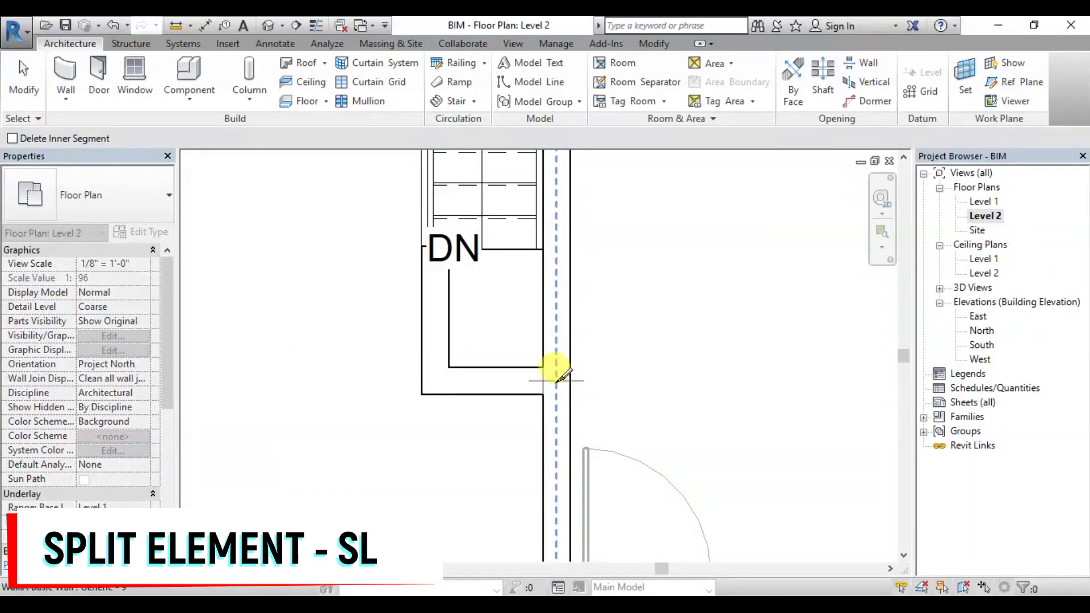
click(557, 379)
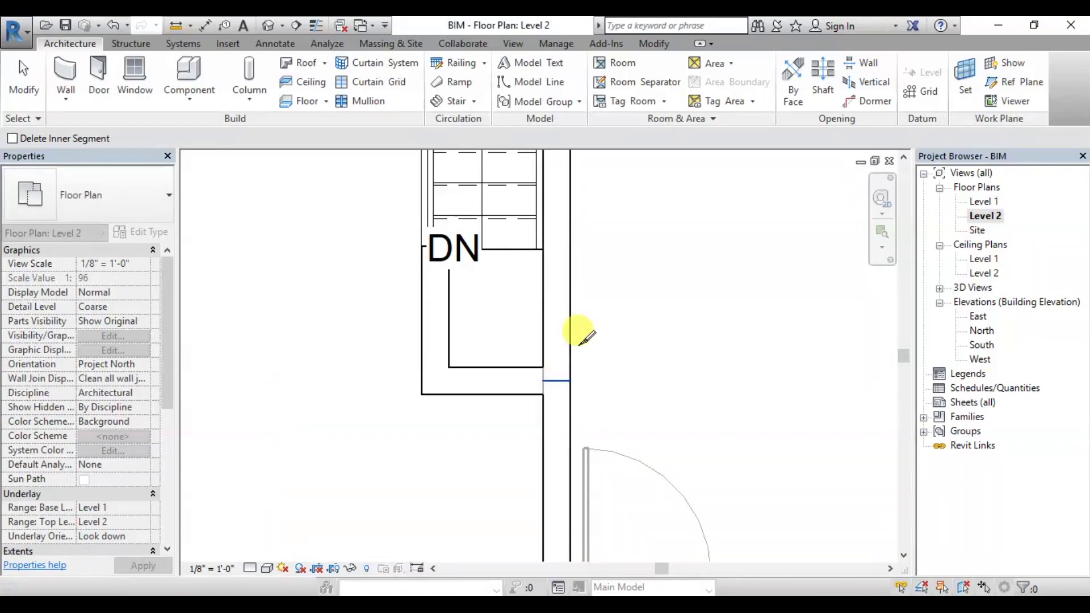
click(557, 250)
key(Escape)
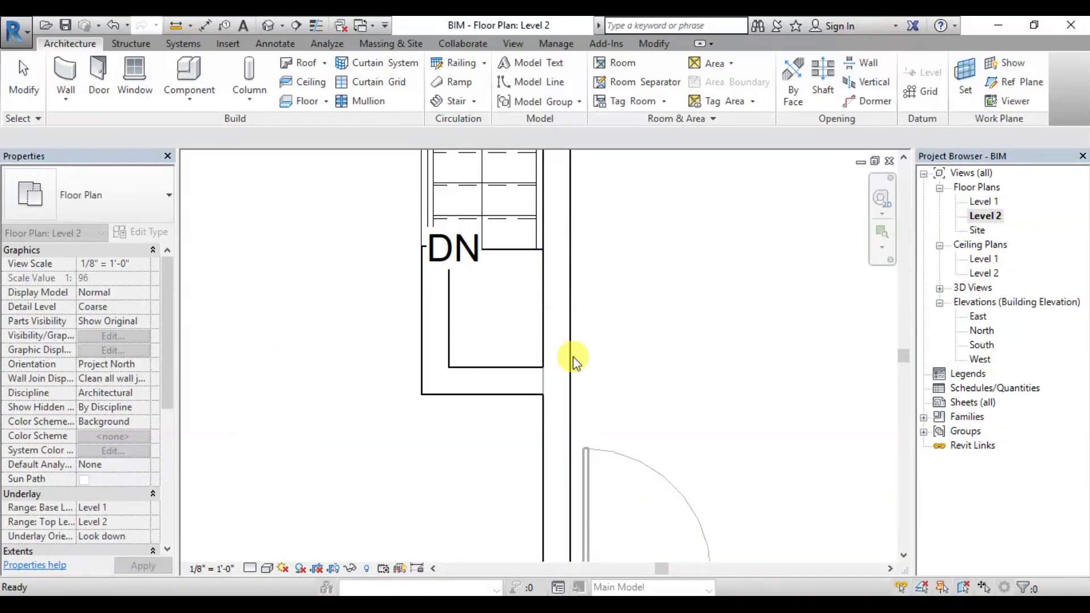
Step: Select the wall segments in turn to isolate the 3' 7" piece beside the landing
scroll(568, 347, down, 1)
click(554, 428)
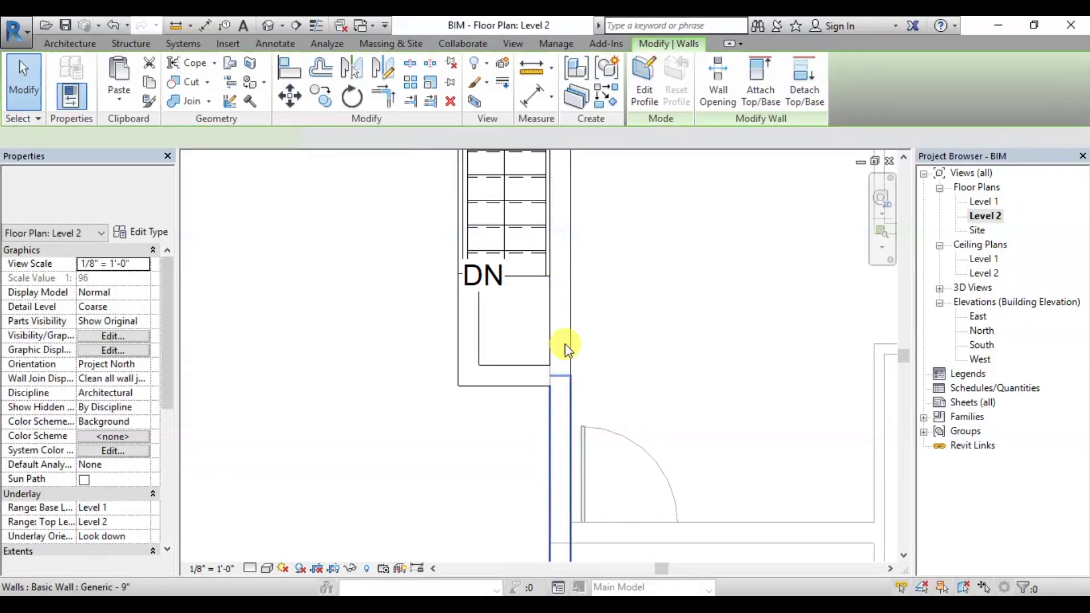
click(565, 342)
click(561, 250)
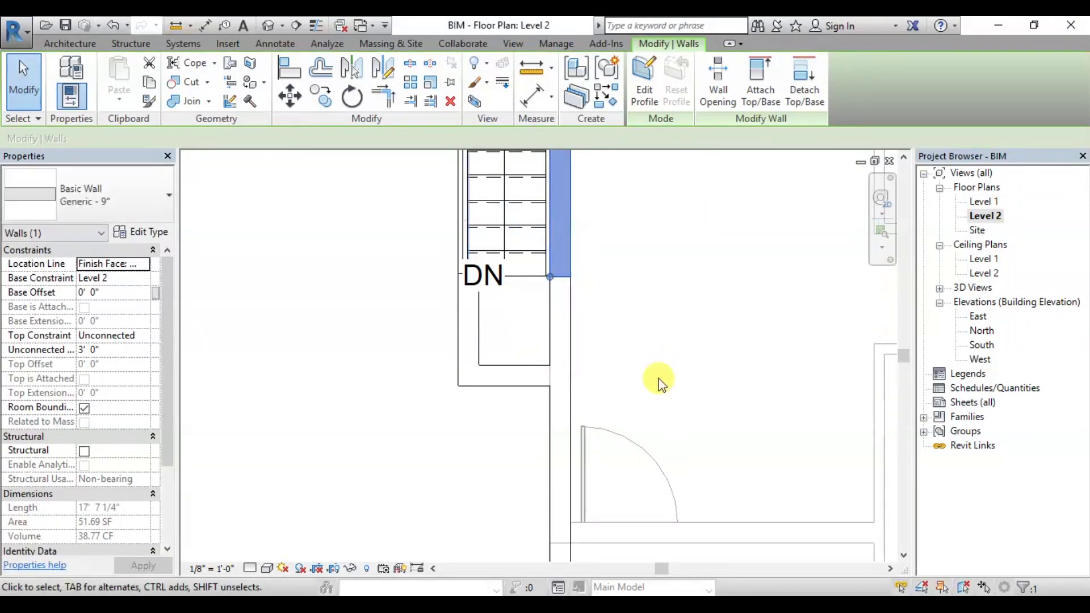
key(Escape)
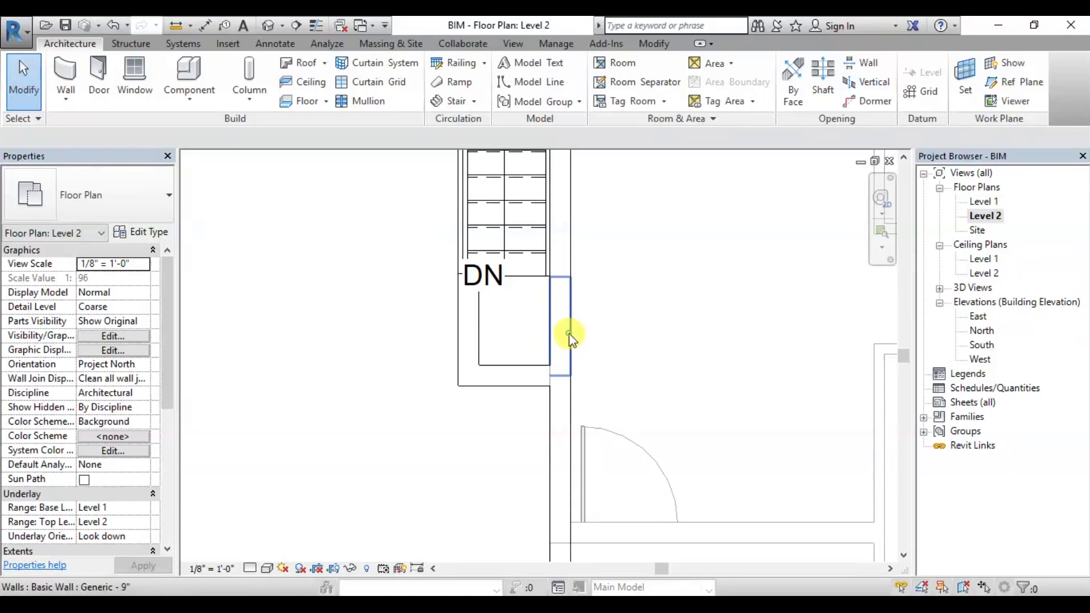
click(569, 333)
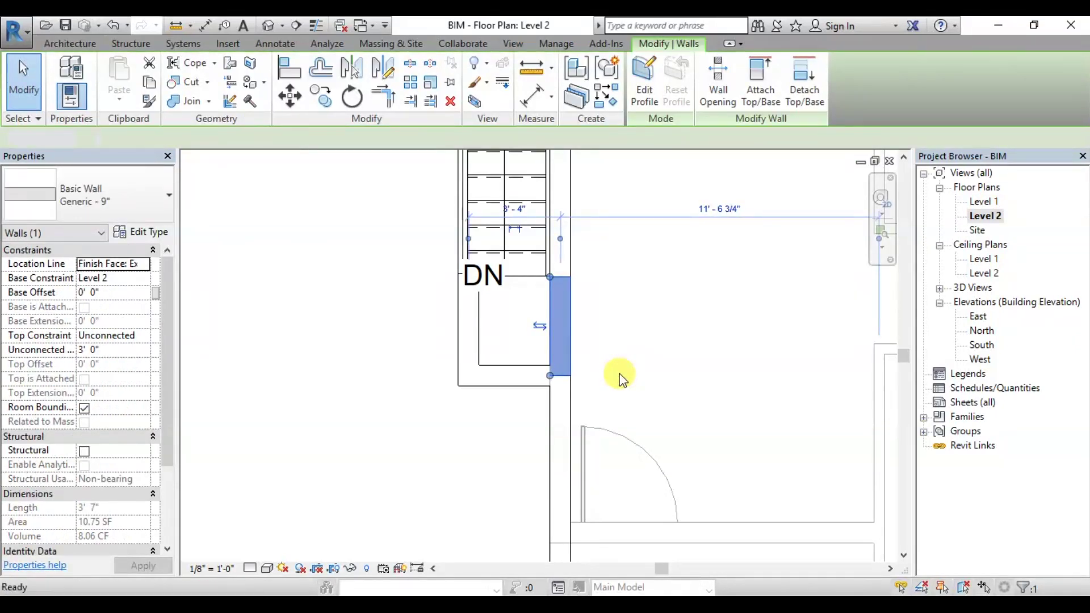
key(Escape)
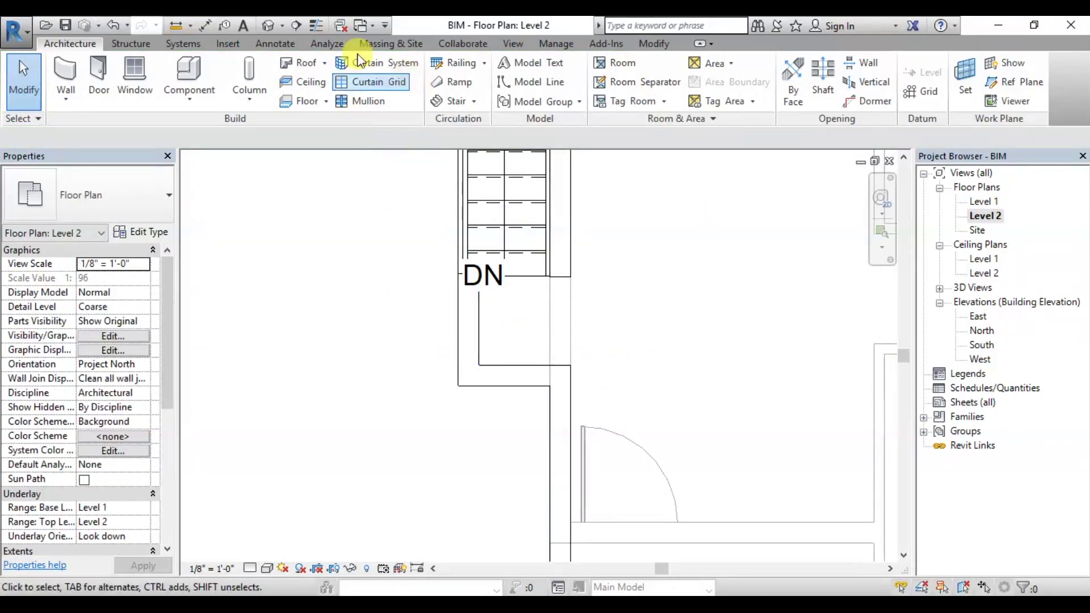
Step: In the default 3D view, orbit and zoom to inspect the stair rising to the parapet opening
click(268, 27)
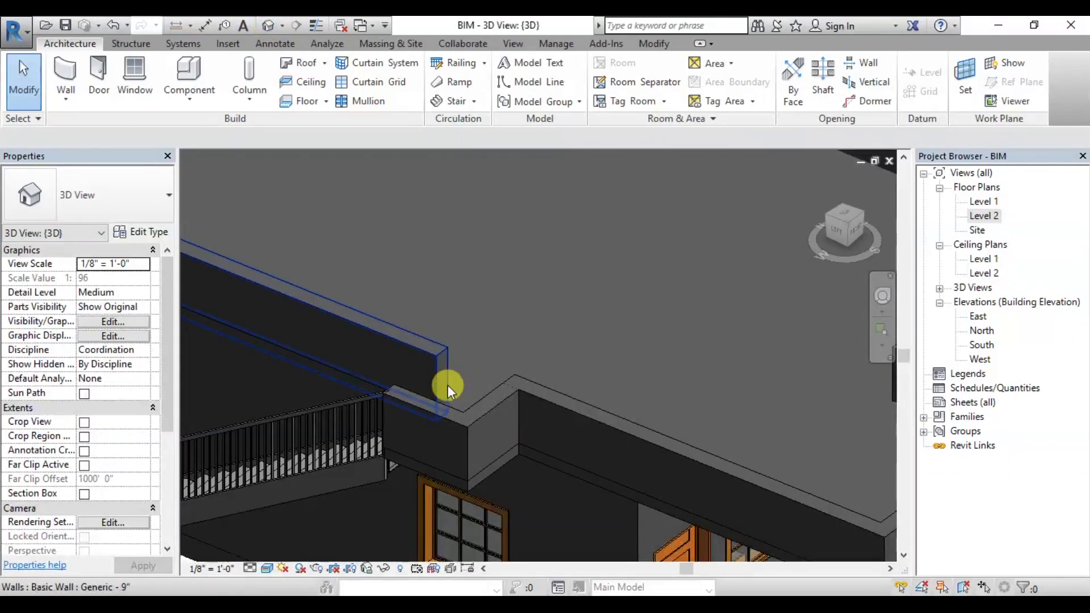
shift+middle_drag(405, 401, 576, 382)
scroll(576, 382, down, 5)
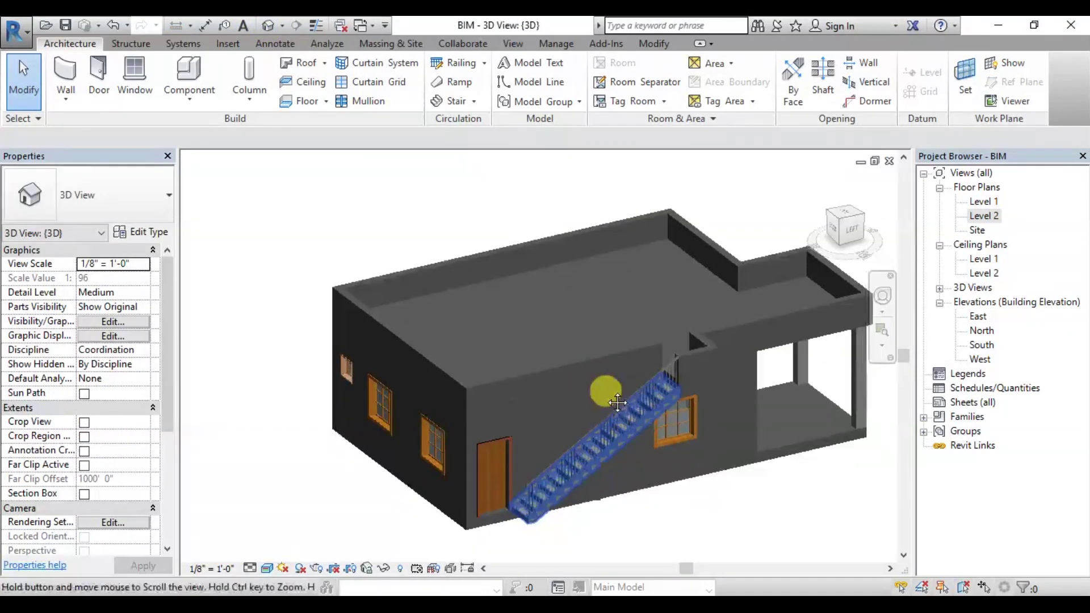
scroll(509, 477, up, 4)
scroll(561, 380, down, 4)
scroll(561, 379, up, 5)
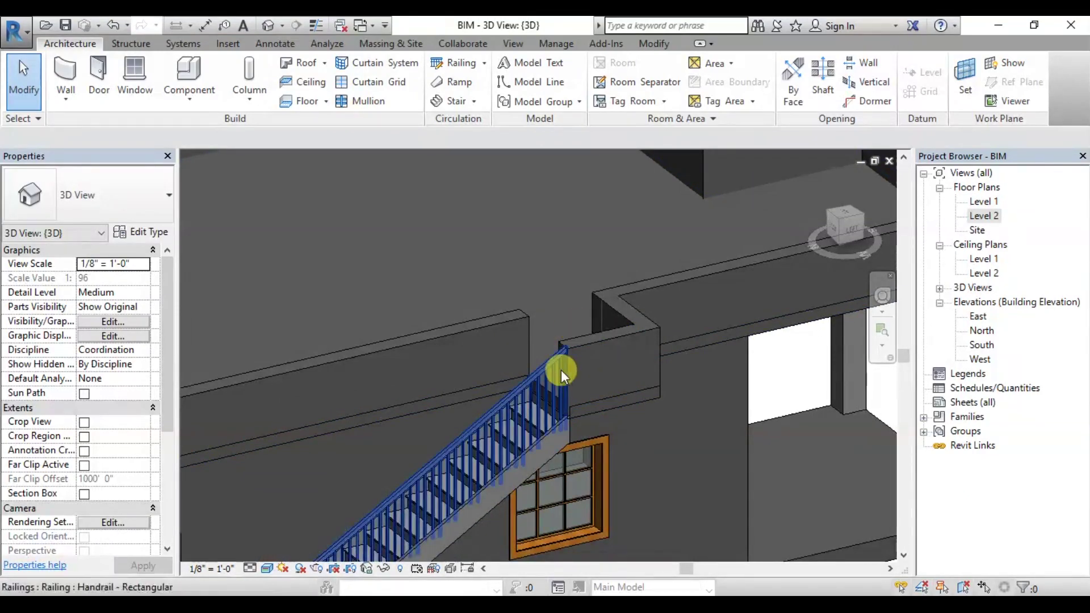
mouse_move(572, 331)
shift+middle_down()
mouse_move(619, 427)
mouse_move(634, 358)
shift+middle_up()
scroll(579, 352, down, 4)
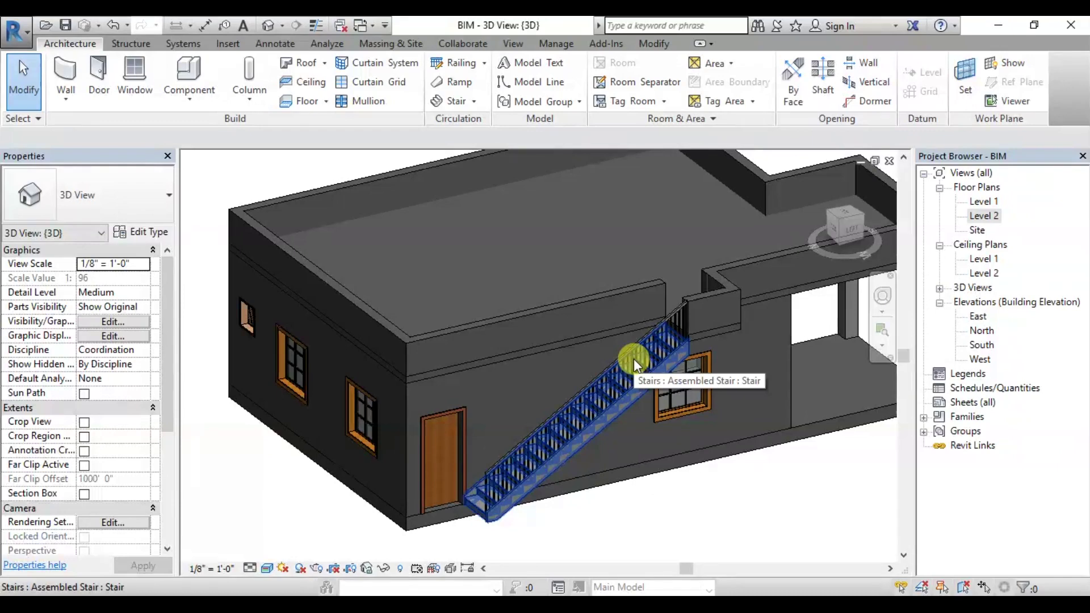